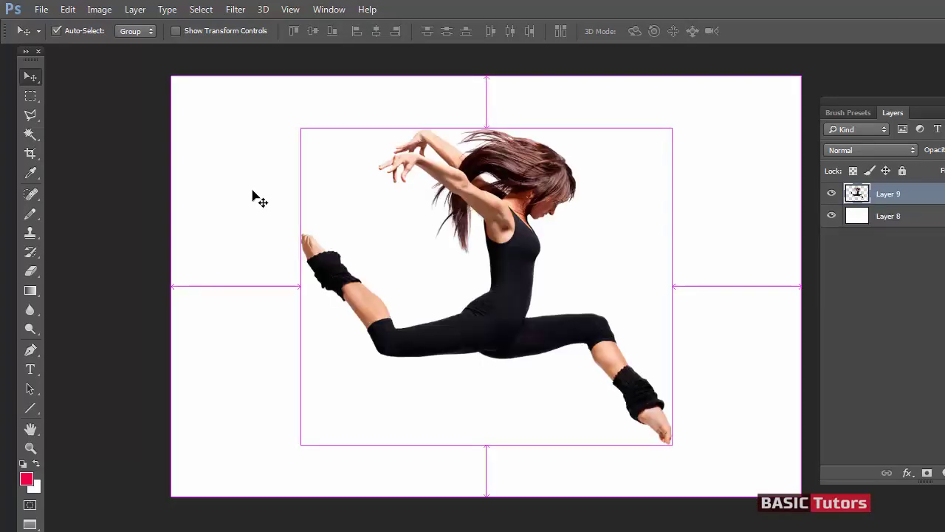
Step: Type DANCE below the dancer and set it to 300 pt
left_click(31, 369)
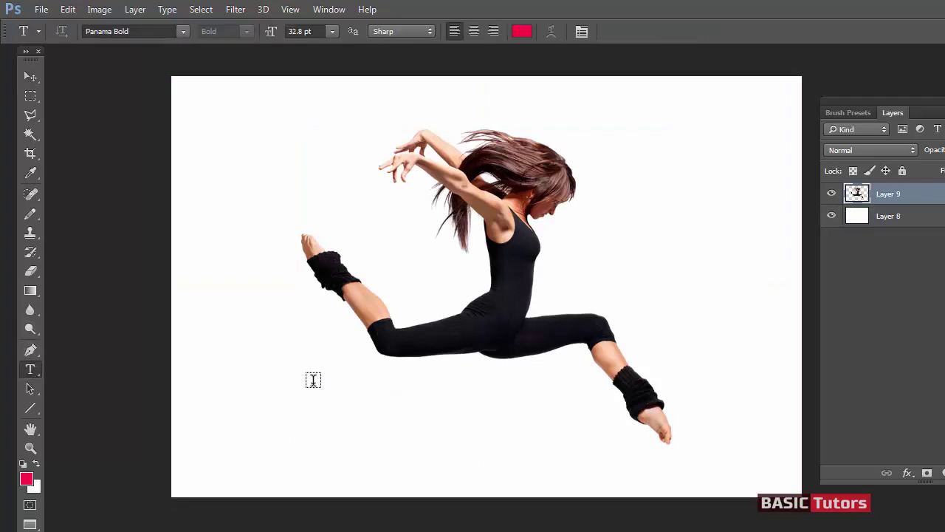
left_click(288, 379)
type("DANCE")
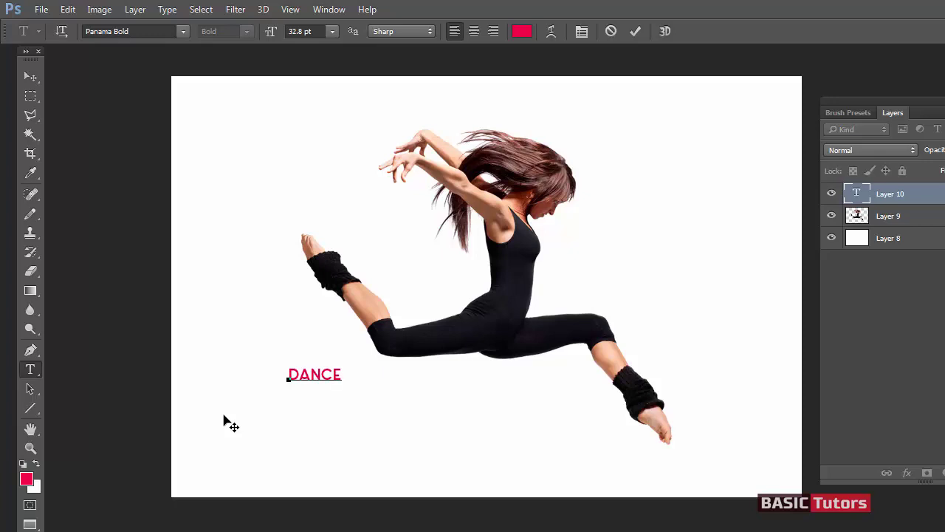
key("ctrl+a")
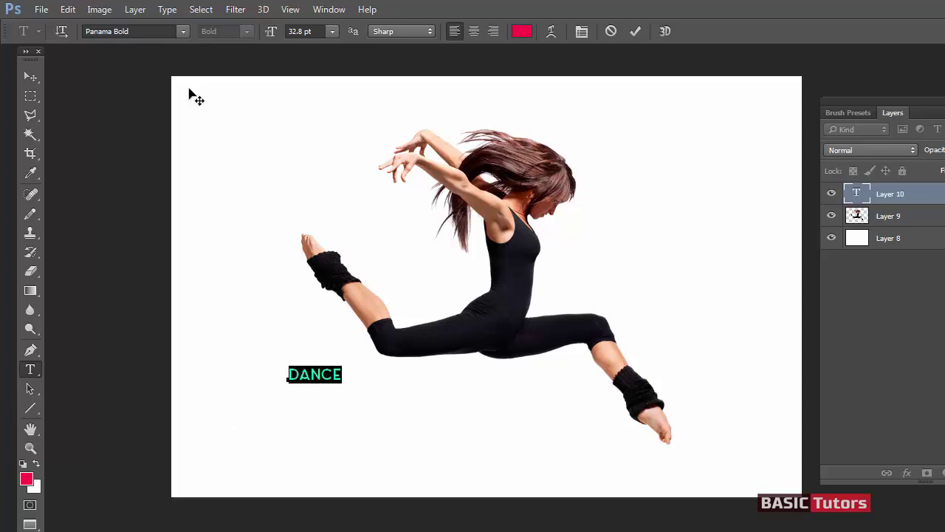
left_click(316, 31)
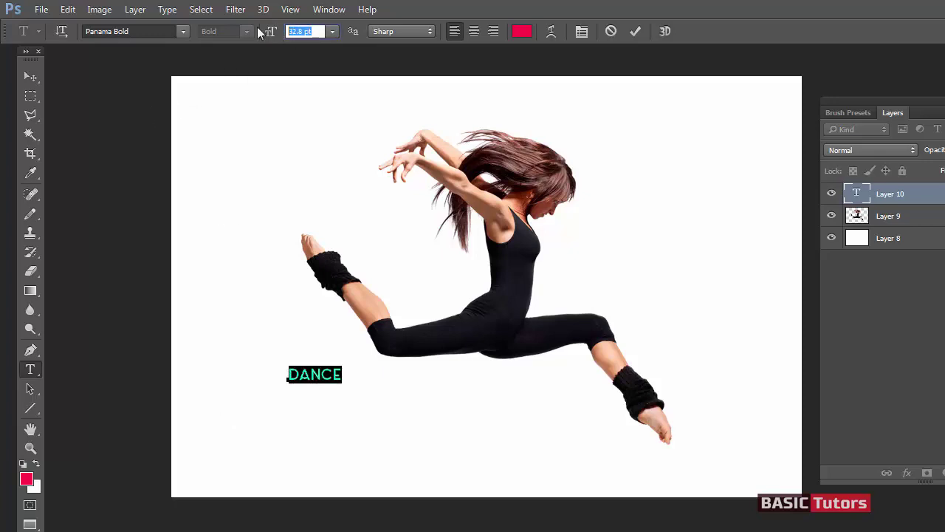
type("300")
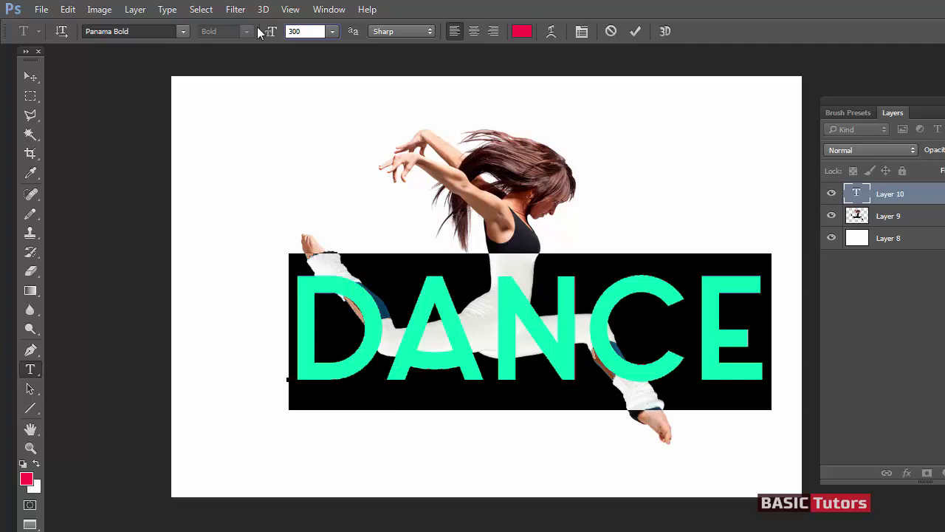
key("Return")
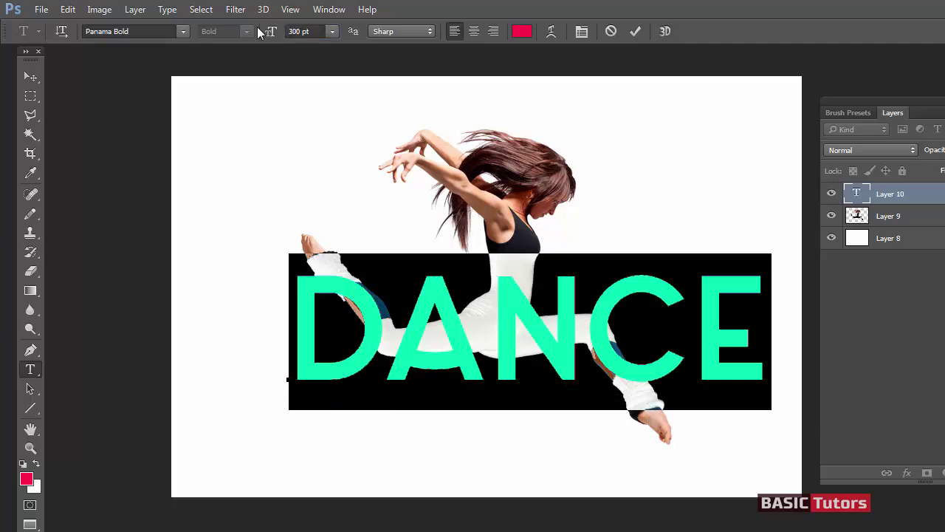
key("ctrl+Return")
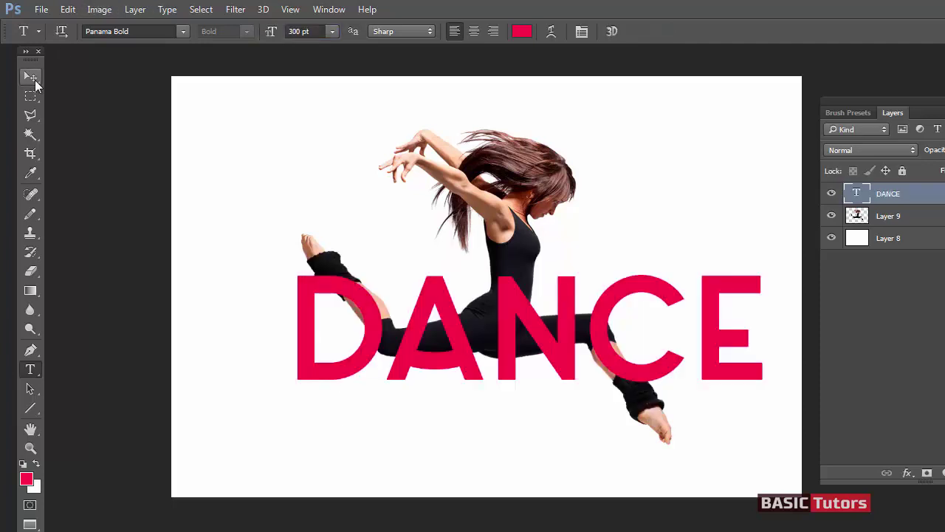
Step: Shift the DANCE text and the dancer layer (Layer 9) together to the left
left_click(35, 82)
mouse_move(473, 353)
left_mouse_down()
mouse_move(410, 335)
mouse_move(415, 354)
mouse_move(448, 361)
left_mouse_up()
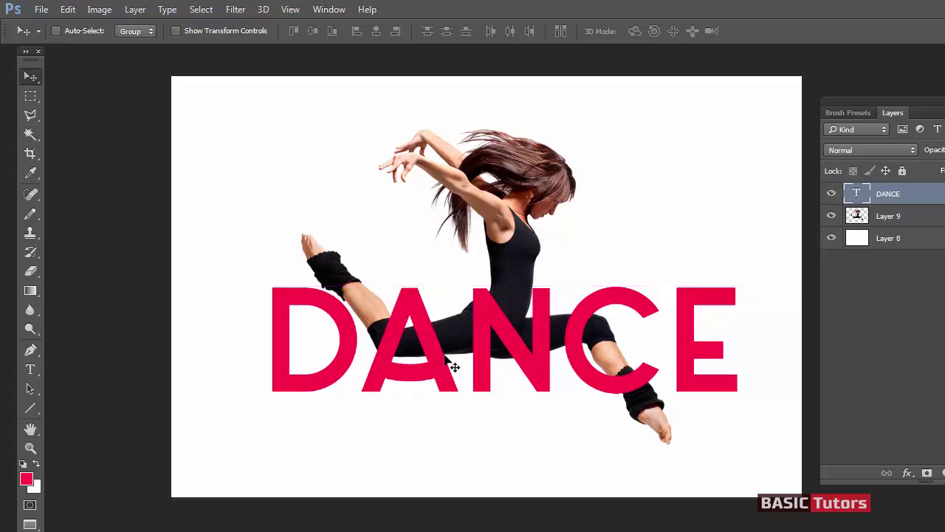
left_click(887, 215, "shift")
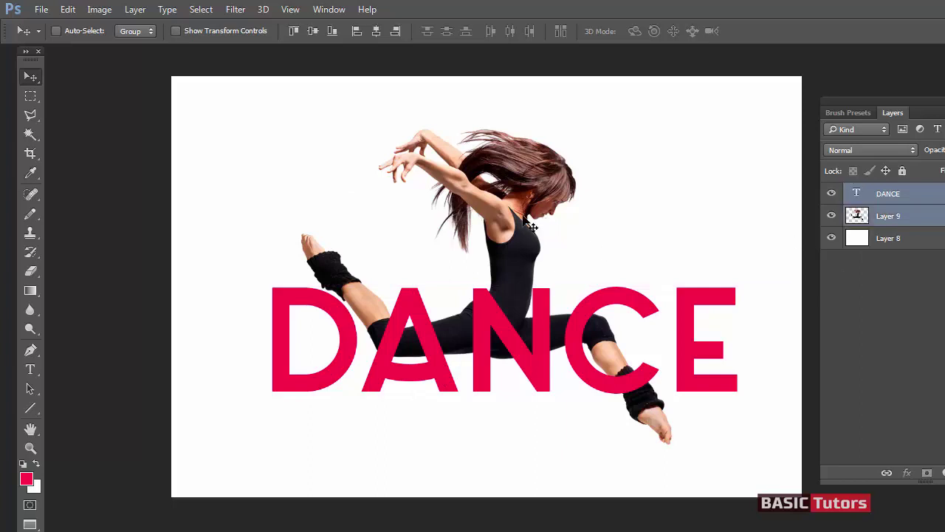
left_click_drag(525, 219, 506, 219)
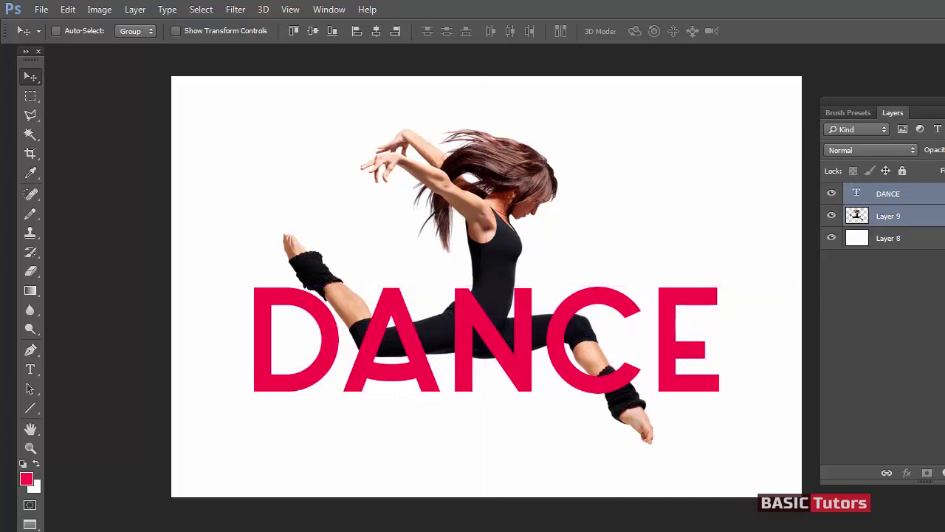
left_click(883, 218)
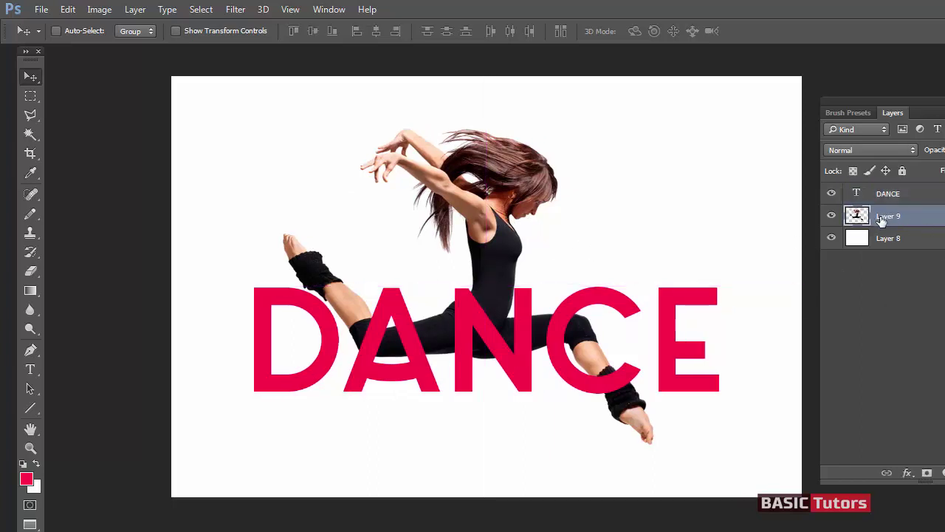
Step: Draw a polygonal lasso selection around the dancer's left leg near the D and A
left_click(29, 116)
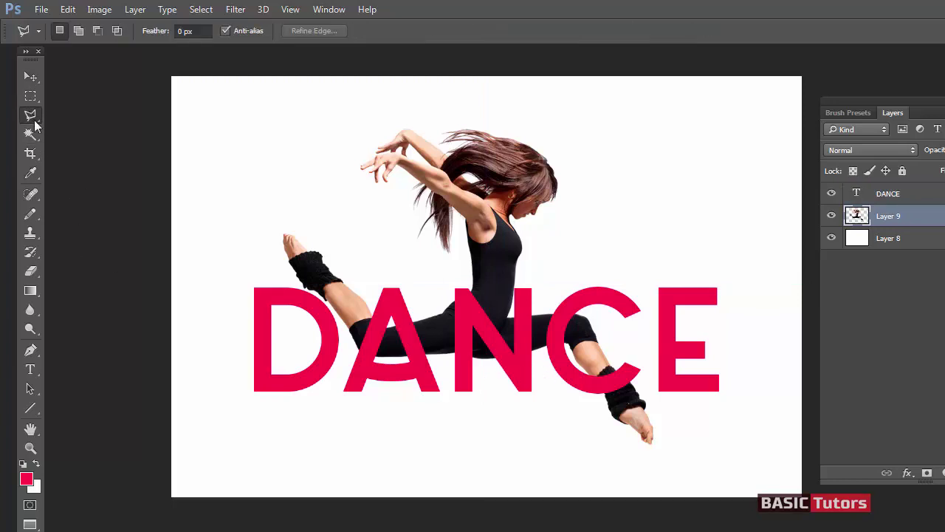
left_click(400, 319)
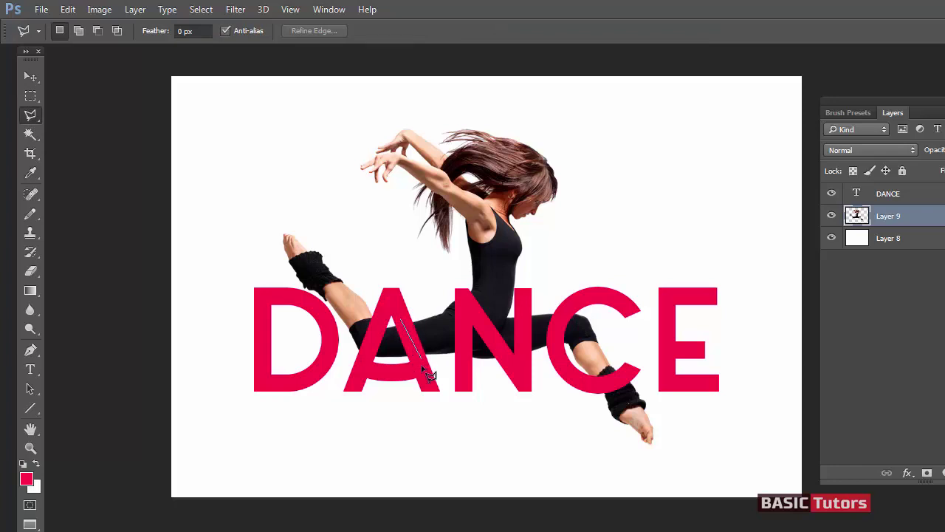
left_click(438, 421)
left_click(243, 425)
left_click(211, 217)
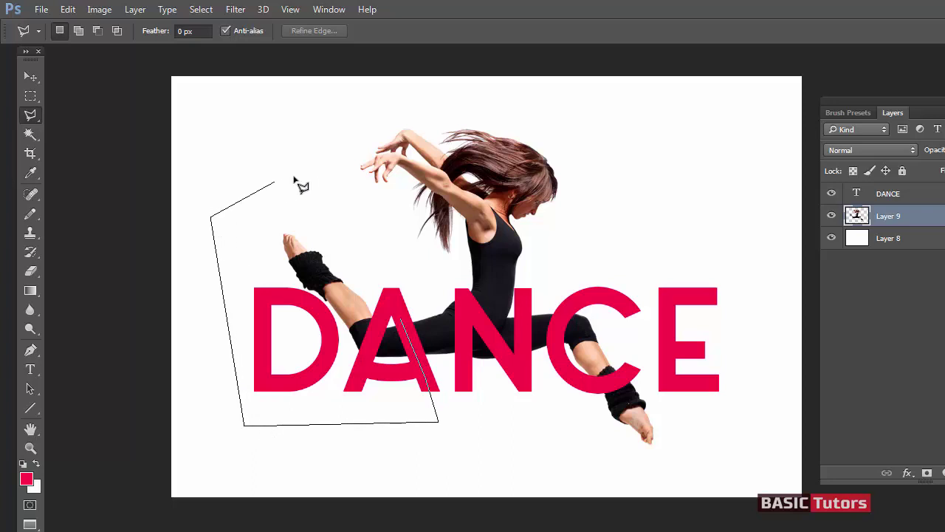
left_click(300, 173)
left_click(425, 267)
left_click(402, 320)
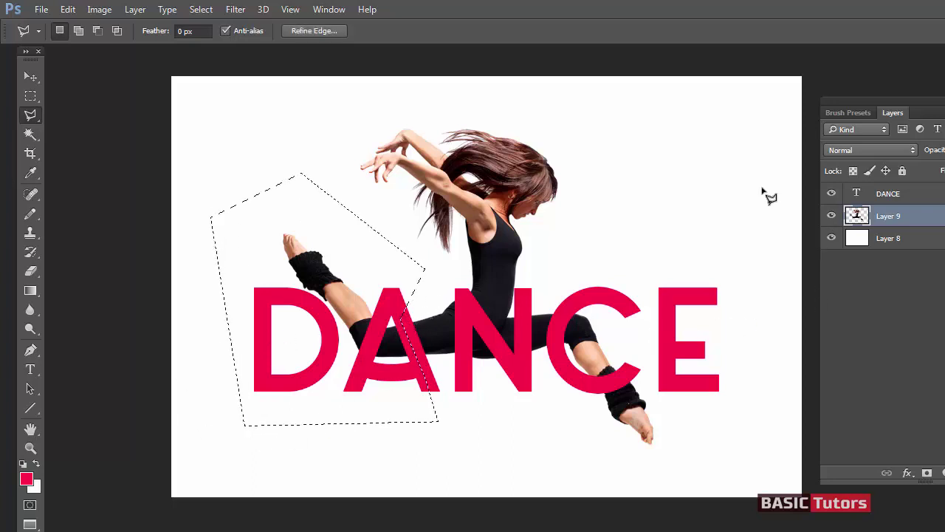
Step: Copy the selected leg and paste it in place onto a new layer
left_click(67, 9)
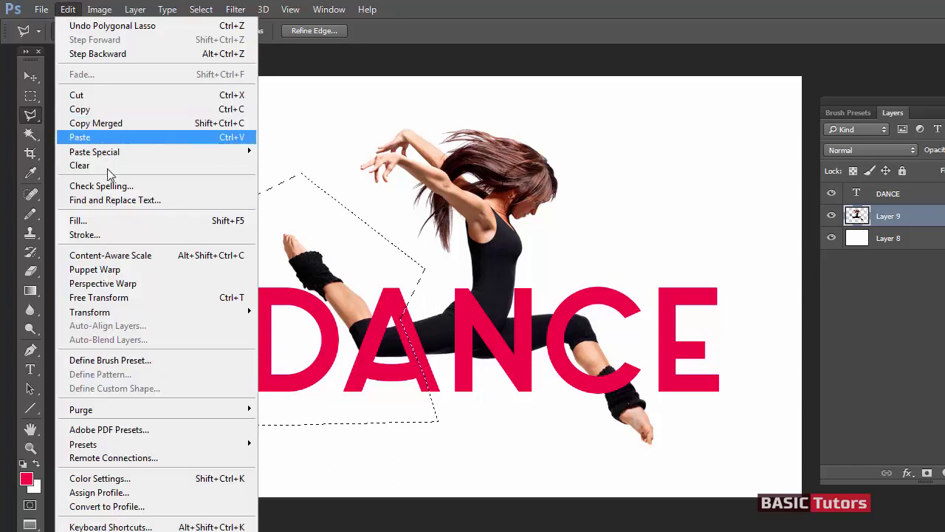
left_click(85, 109)
left_click(67, 9)
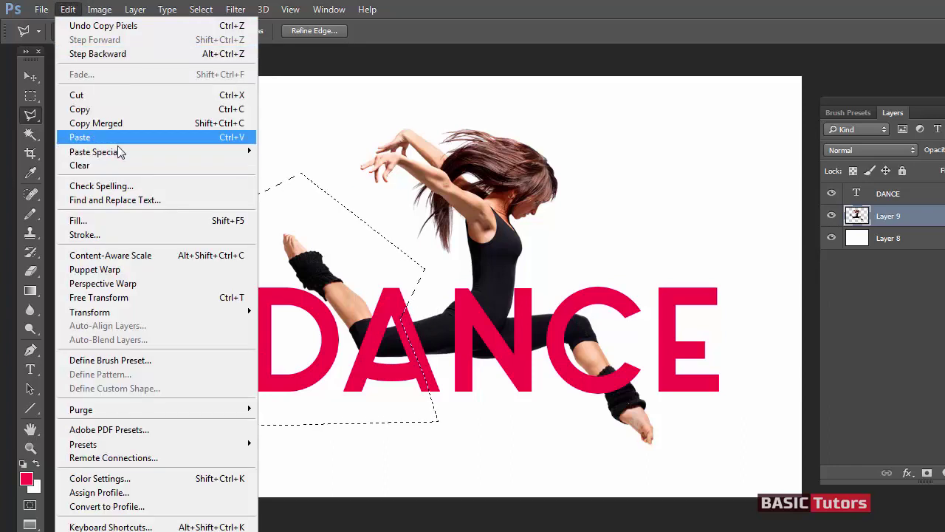
mouse_move(95, 151)
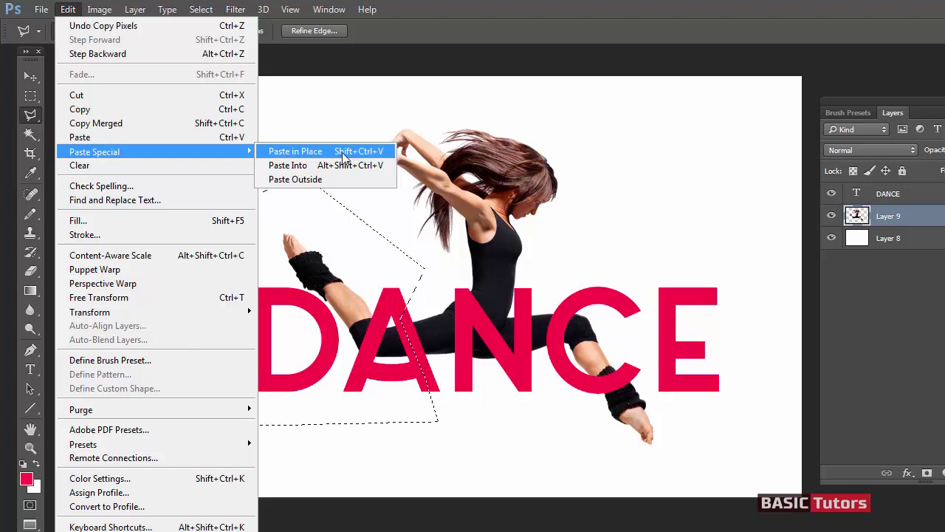
left_click(342, 157)
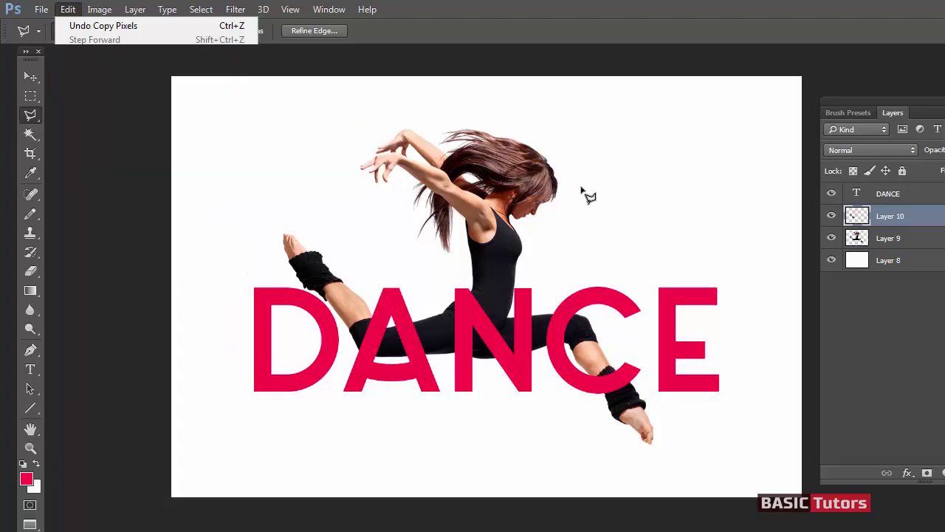
Step: Move Layer 10 above the DANCE layer and load the letters as a selection
left_click(870, 97)
key("F7")
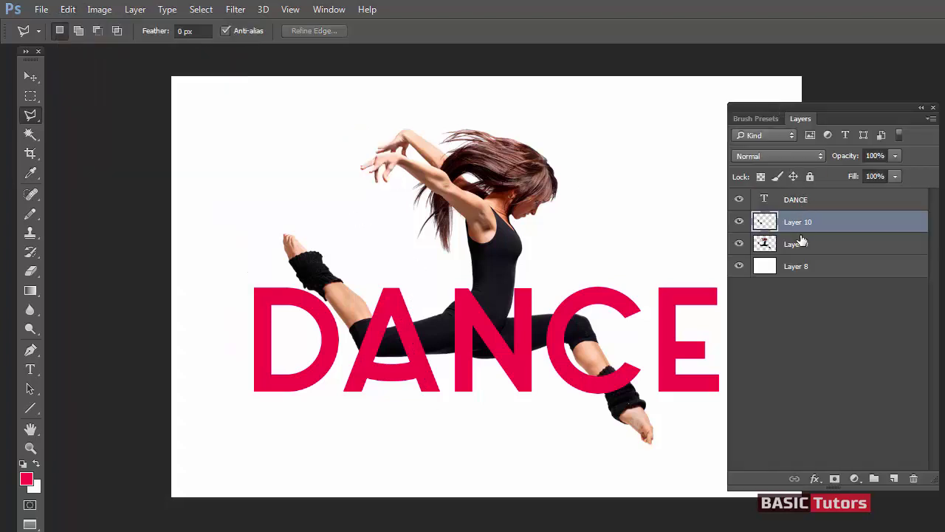
left_click_drag(801, 240, 800, 196)
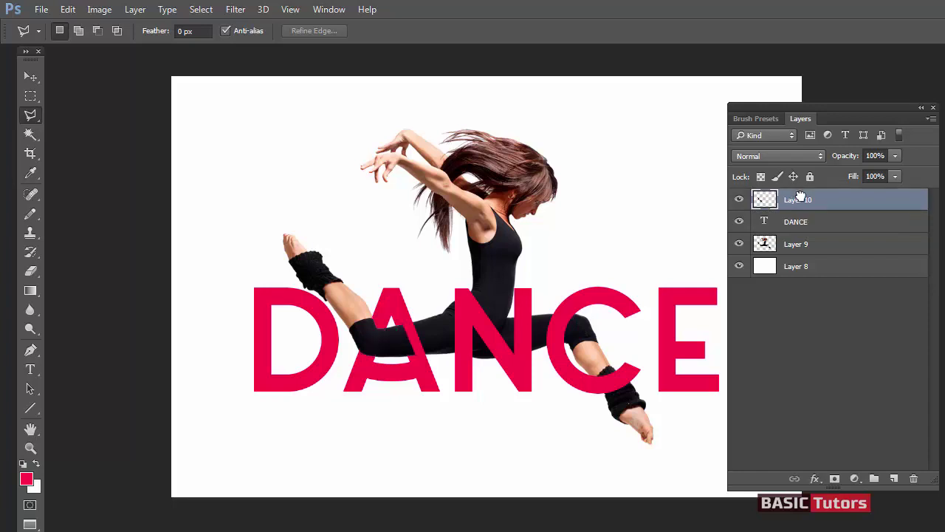
left_click(762, 222)
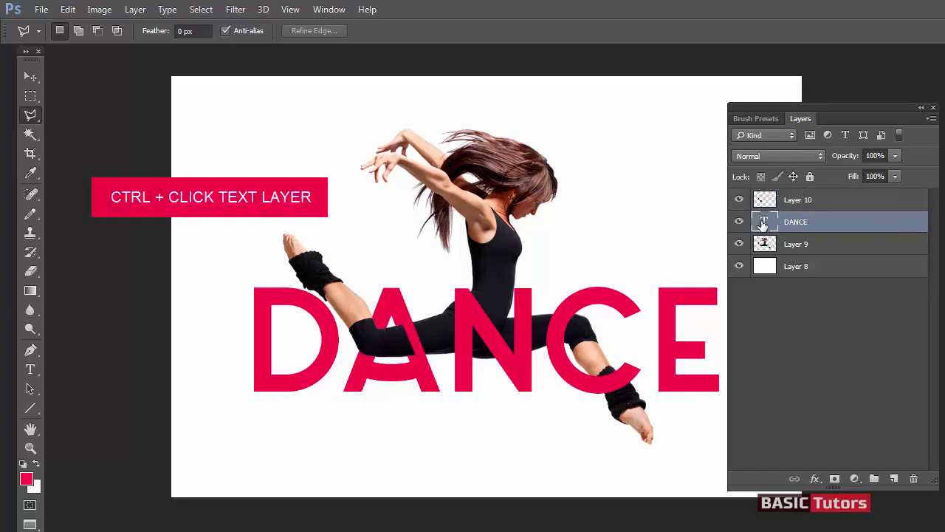
left_click(764, 224, "ctrl")
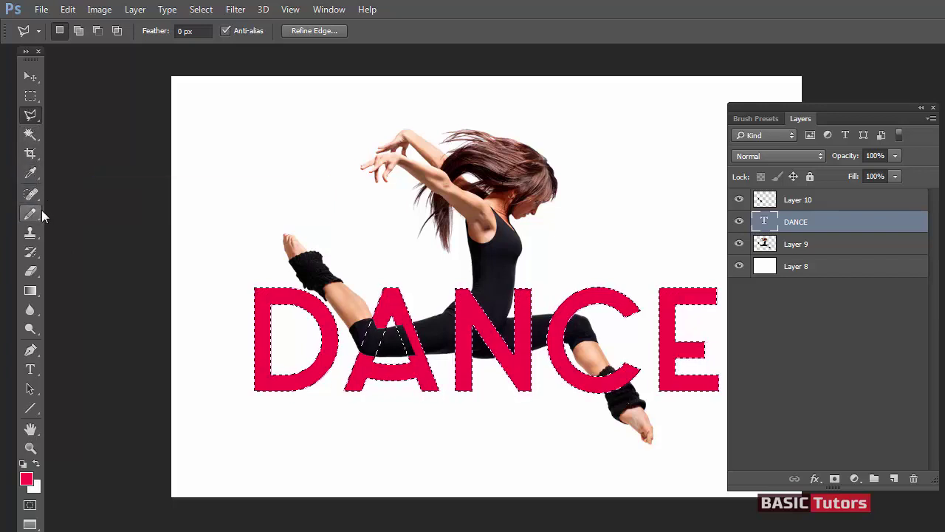
Step: Choose the standard Eraser, make Layer 10 active, and deselect the letters
key("e")
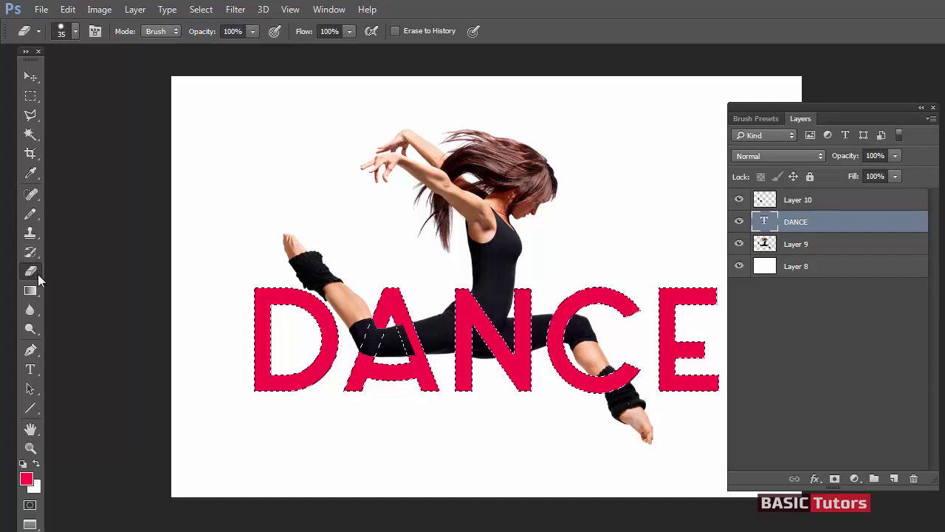
right_click(37, 274)
left_click(74, 268)
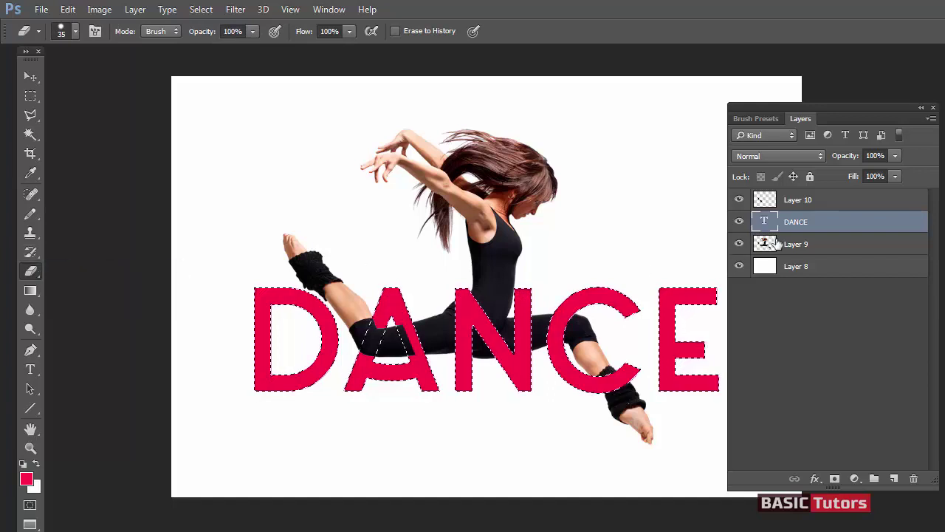
left_click(785, 201)
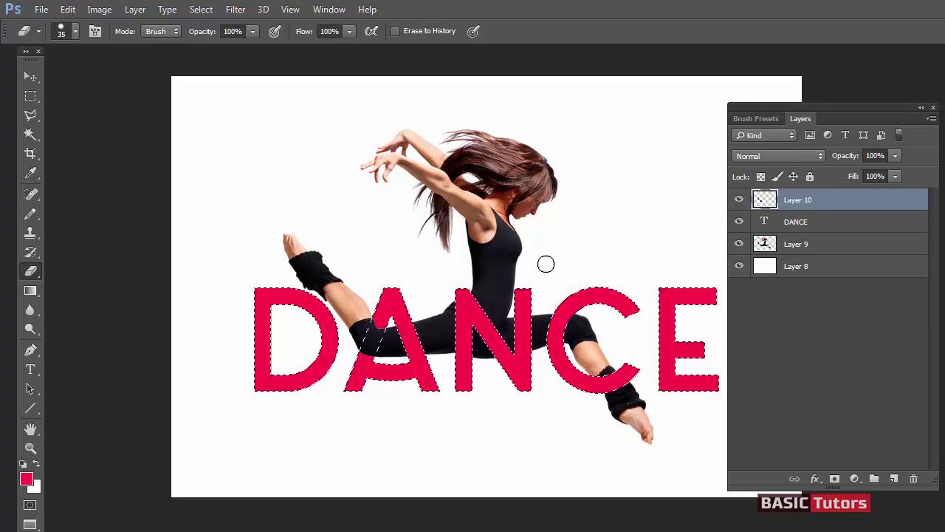
key("ctrl+d")
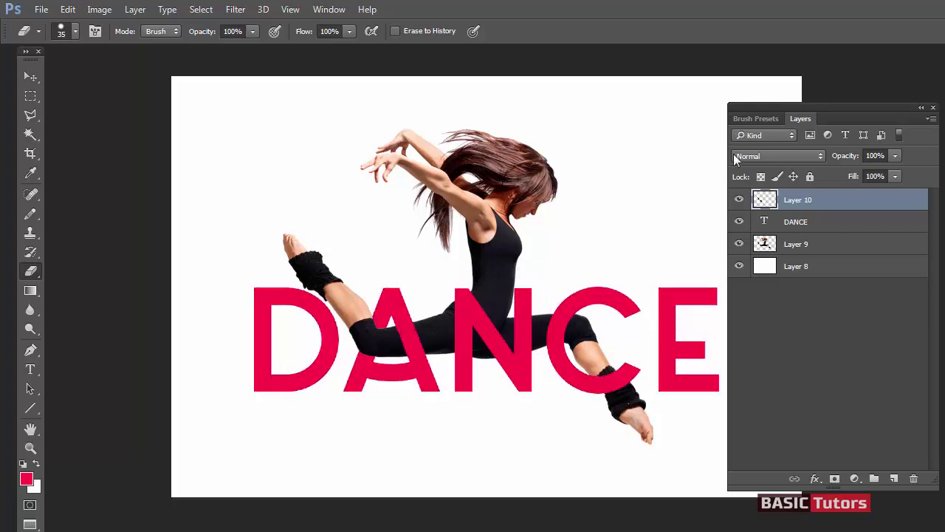
left_click_drag(744, 108, 755, 93)
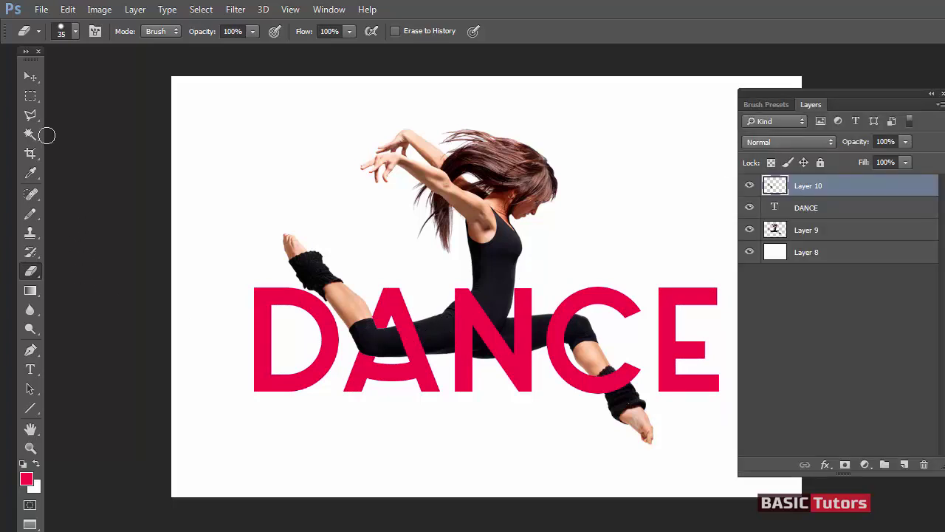
Step: Draw a polygonal lasso selection around the dancer's leg over the C
left_click(30, 115)
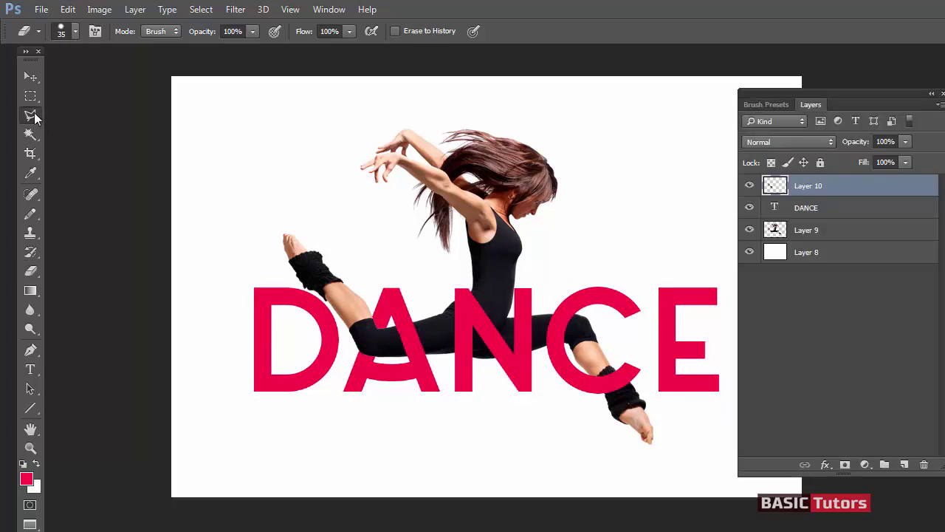
left_click(554, 352)
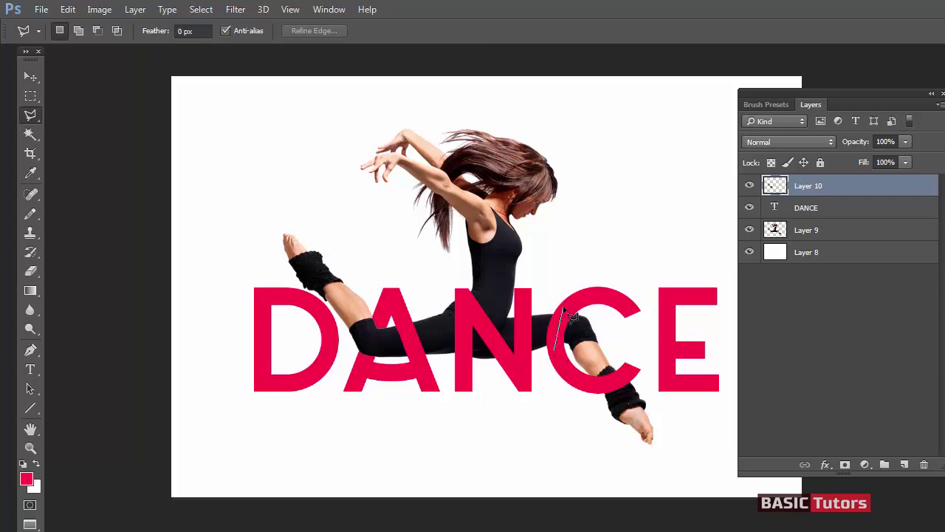
left_click(564, 302)
left_click(639, 268)
left_click(715, 417)
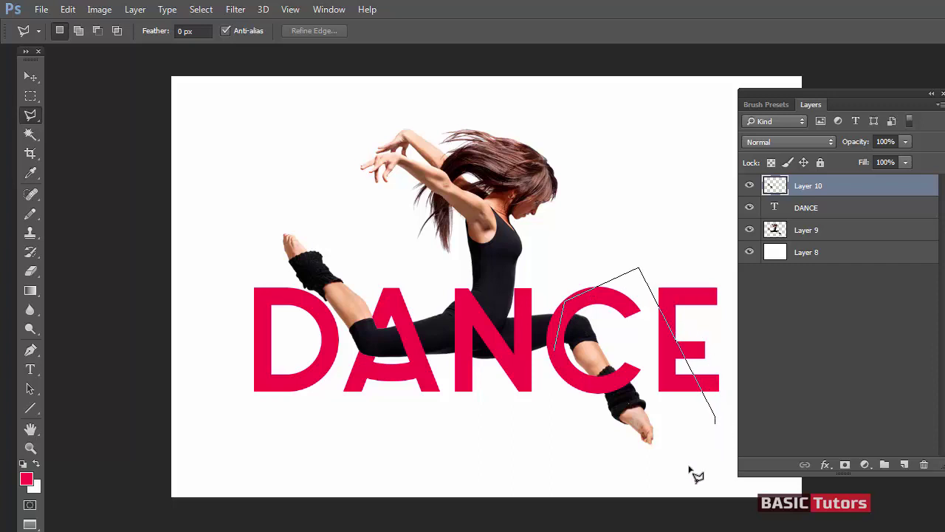
left_click(548, 466)
left_click(541, 393)
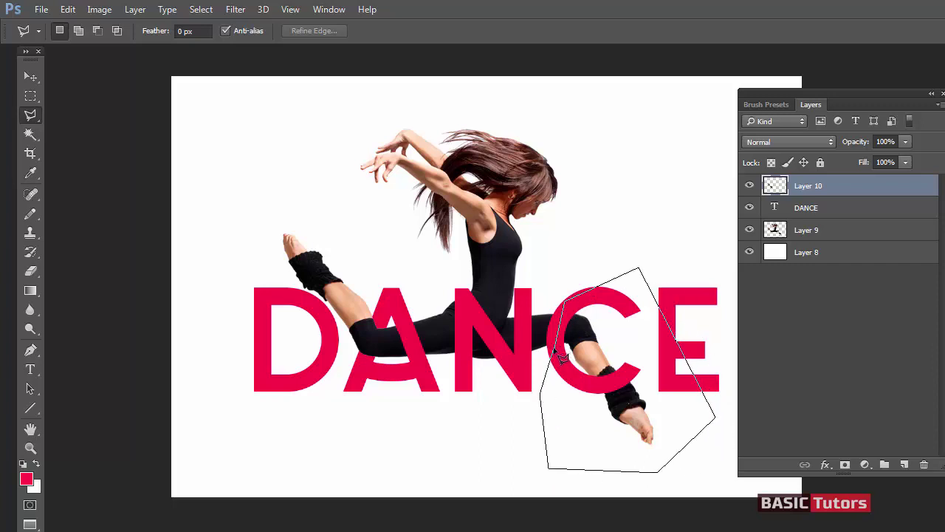
left_click(561, 358)
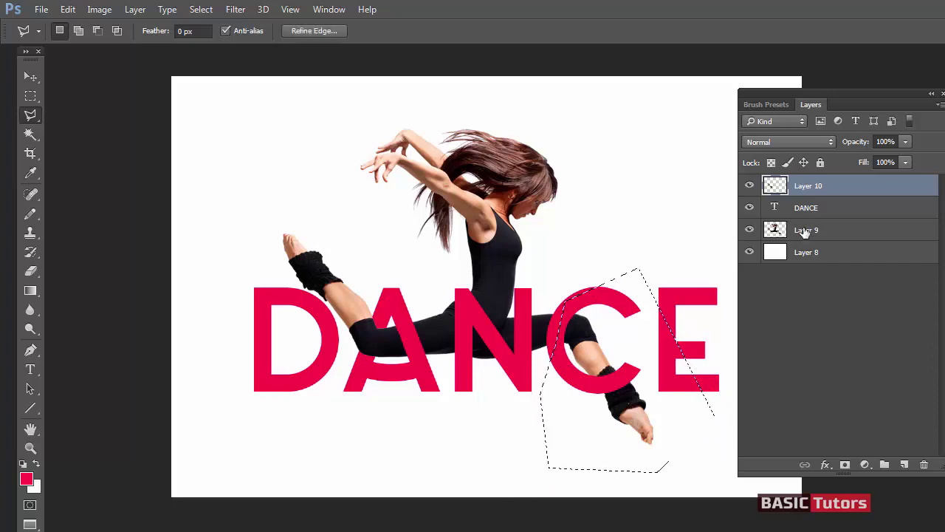
Step: Copy the leg from Layer 9, paste it in place, and move Layer 11 above DANCE
left_click(804, 232)
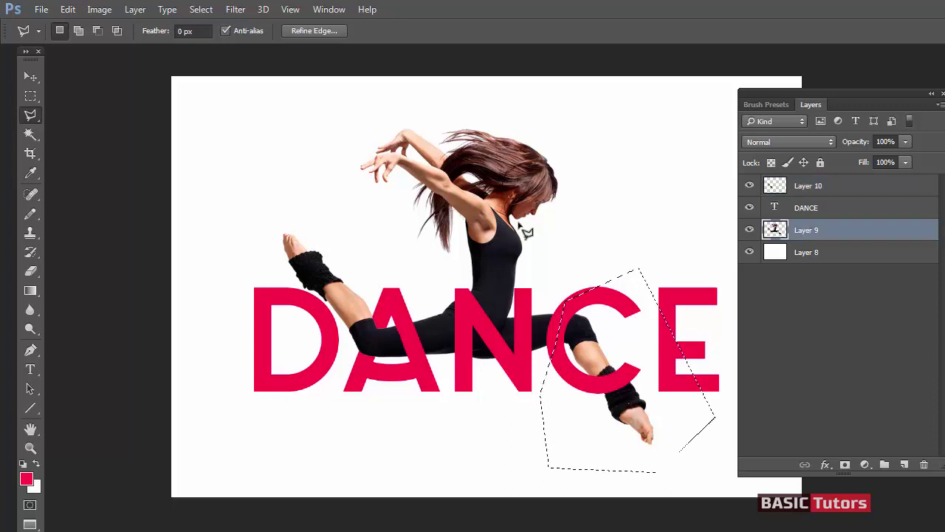
left_click(67, 9)
left_click(88, 108)
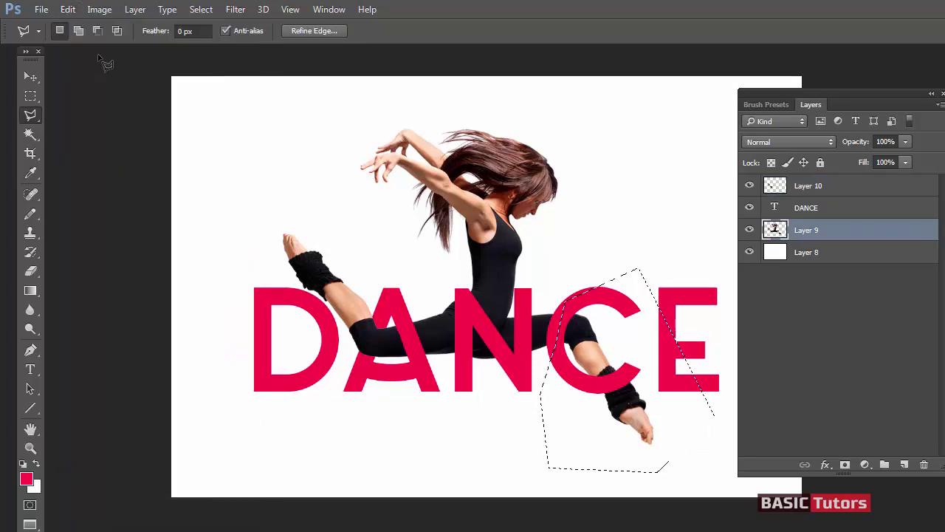
left_click(67, 9)
mouse_move(94, 151)
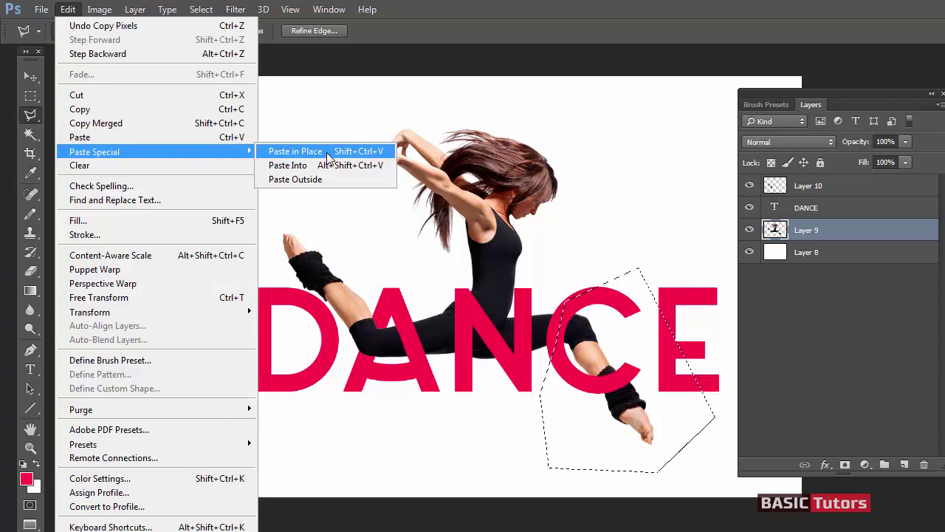
left_click(295, 151)
left_click_drag(796, 238, 791, 179)
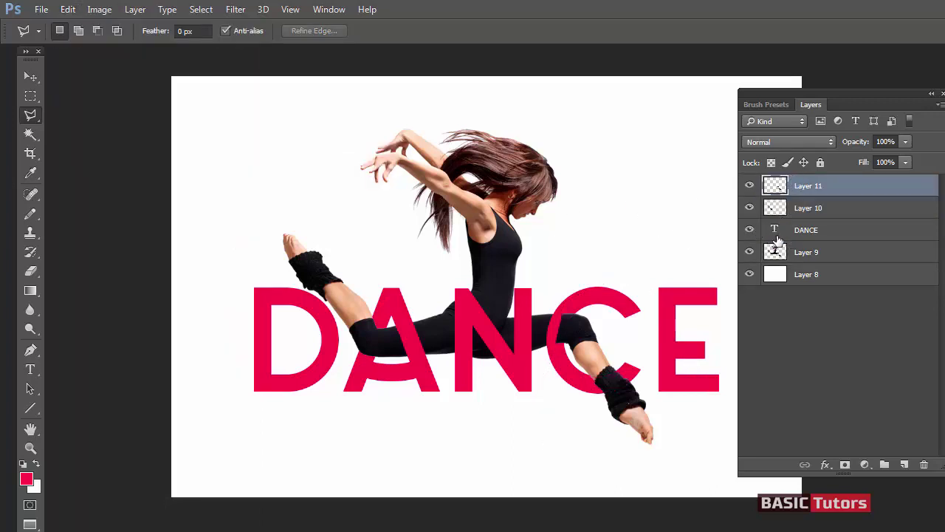
Step: Load the DANCE letter selection, choose the Eraser, make Layer 11 active, and deselect
left_click(777, 237)
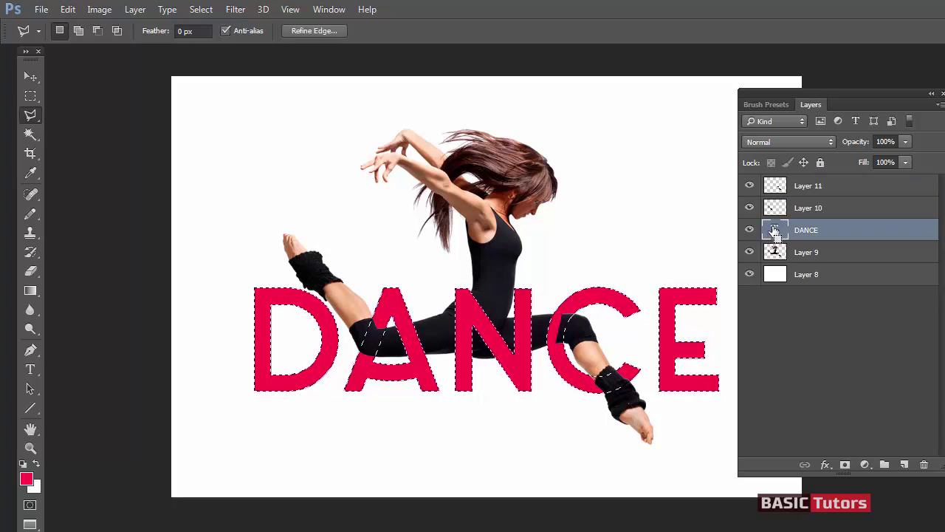
key("e")
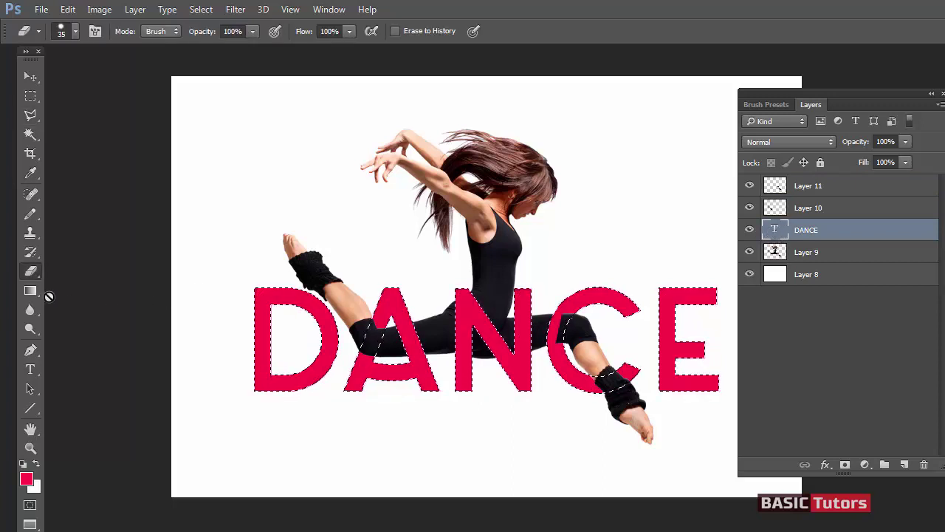
left_click(804, 186)
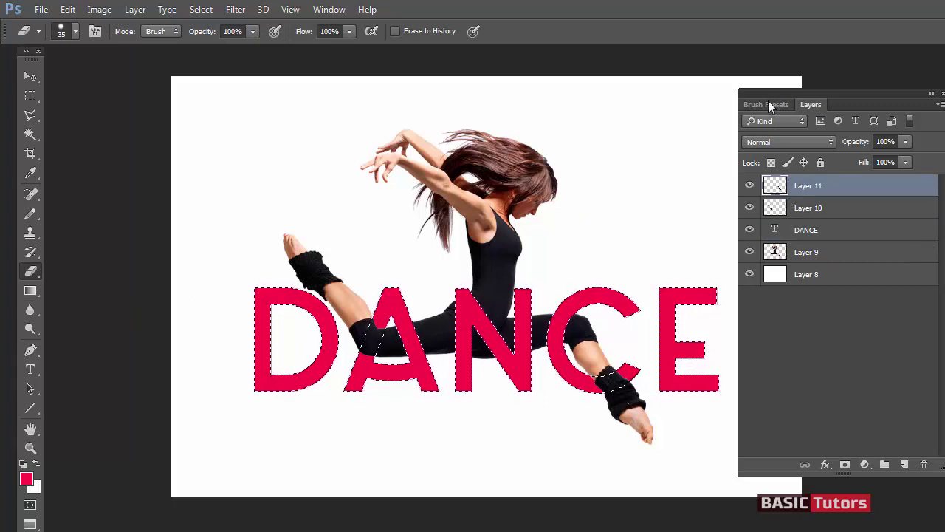
left_click_drag(775, 90, 828, 94)
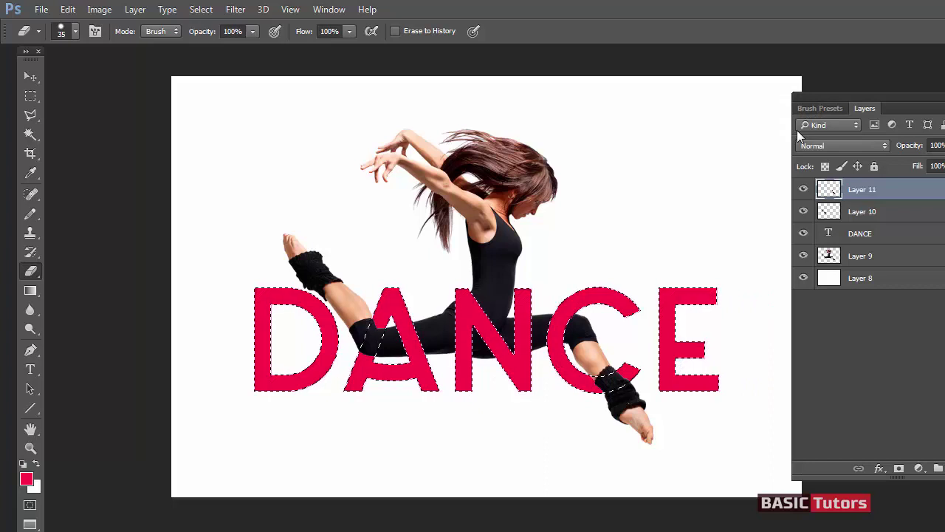
key("ctrl+d")
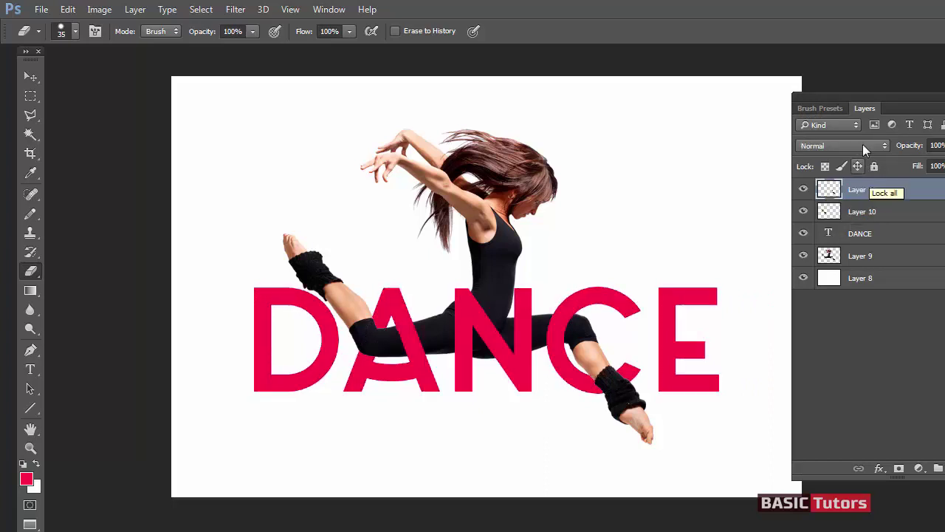
Step: Nudge the Layers panel slightly right as the Photoshop part ends
left_click_drag(838, 97, 851, 101)
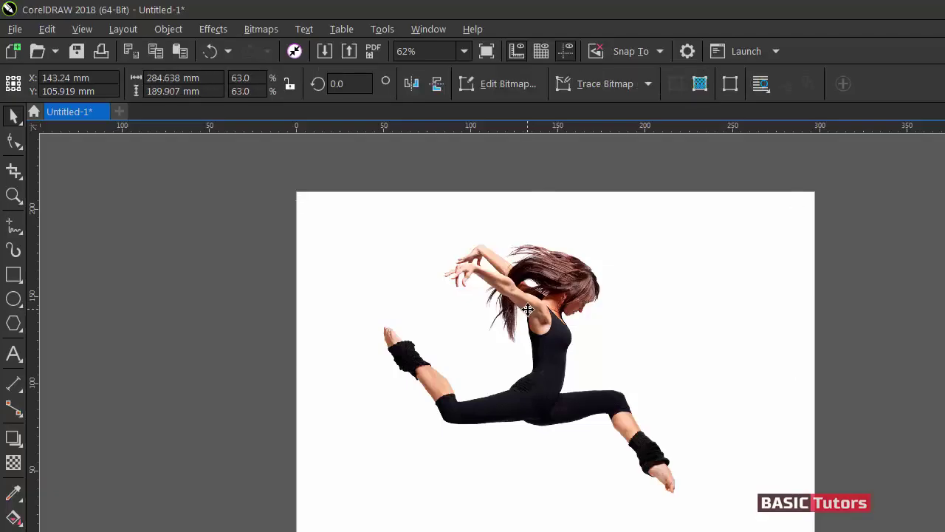
Step: Select the dancer photo, pick the Text tool, and hide the Standard toolbar
left_click(527, 309)
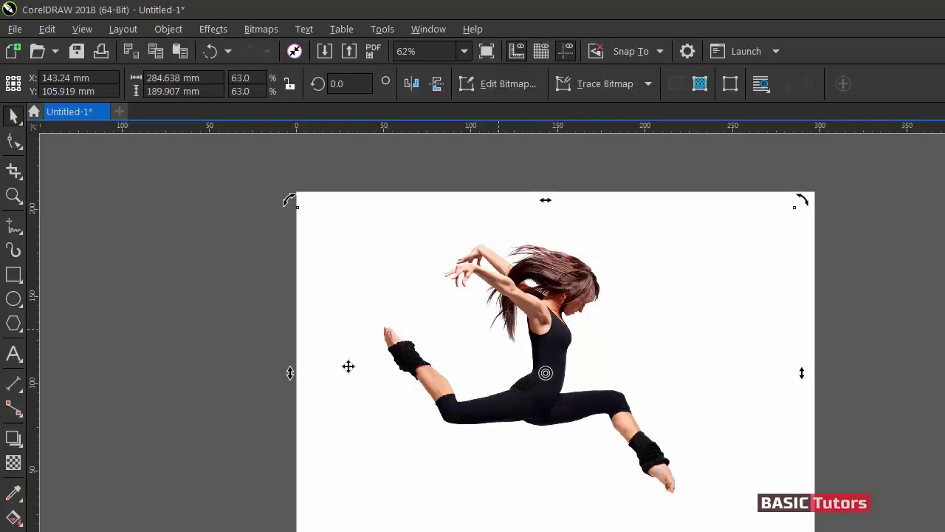
left_click(14, 355)
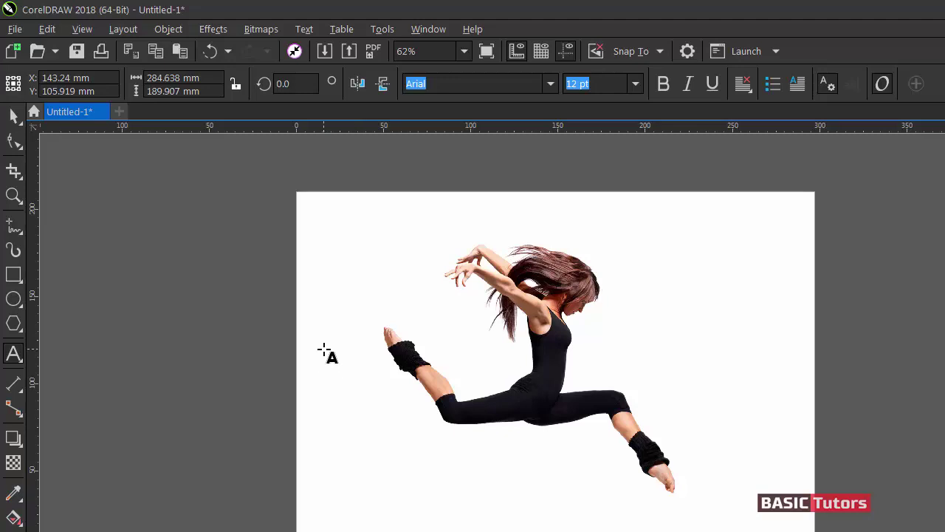
scroll(499, 326, "right", 2)
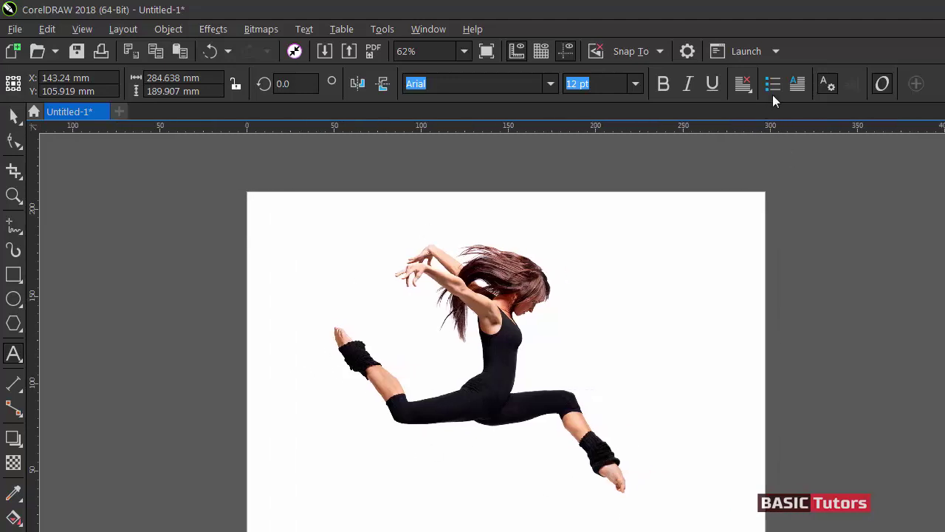
right_click(815, 46)
left_click(856, 122)
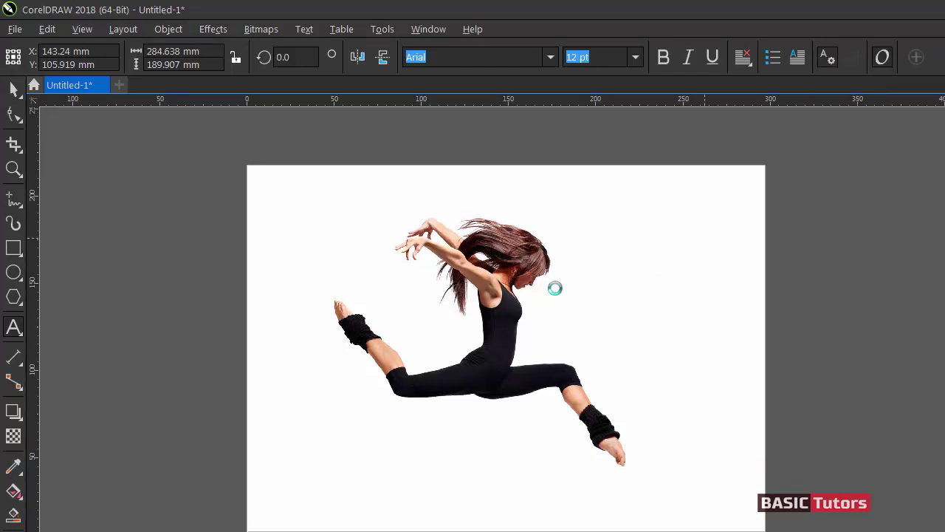
Step: Type DANCE at the page's upper left and select it for a font change
left_click(291, 258)
type("DANCE")
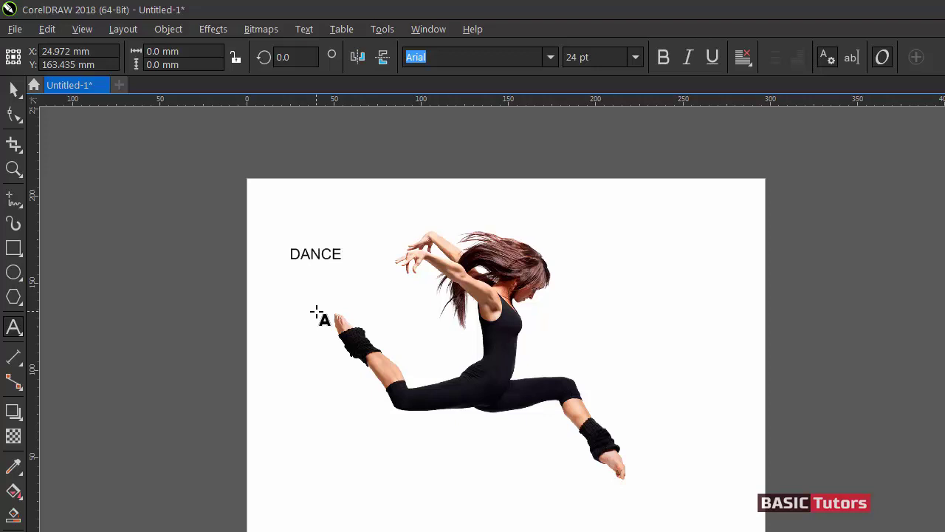
key("ctrl+space")
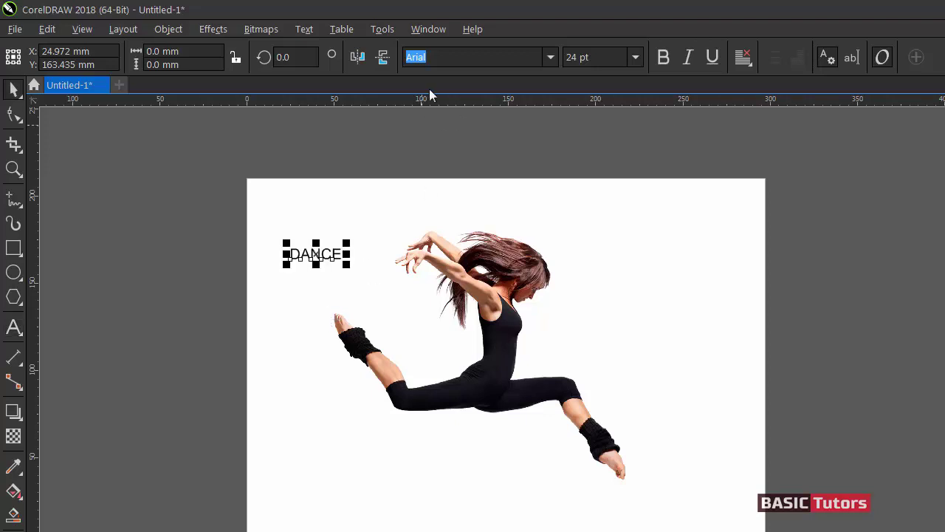
left_click(441, 58)
double_click(458, 57)
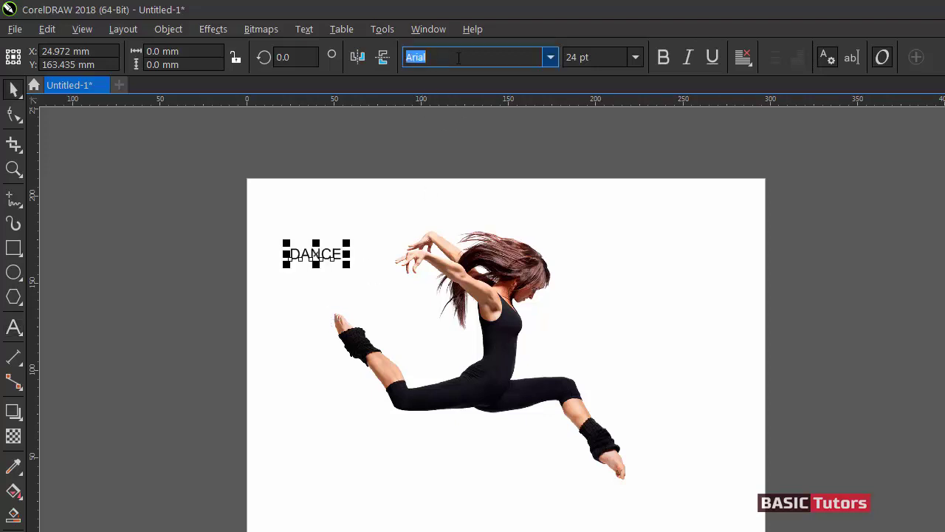
Step: Set DANCE in Panama Bold at about 214 pt and move it across the dancer's legs
type("Panama Bold")
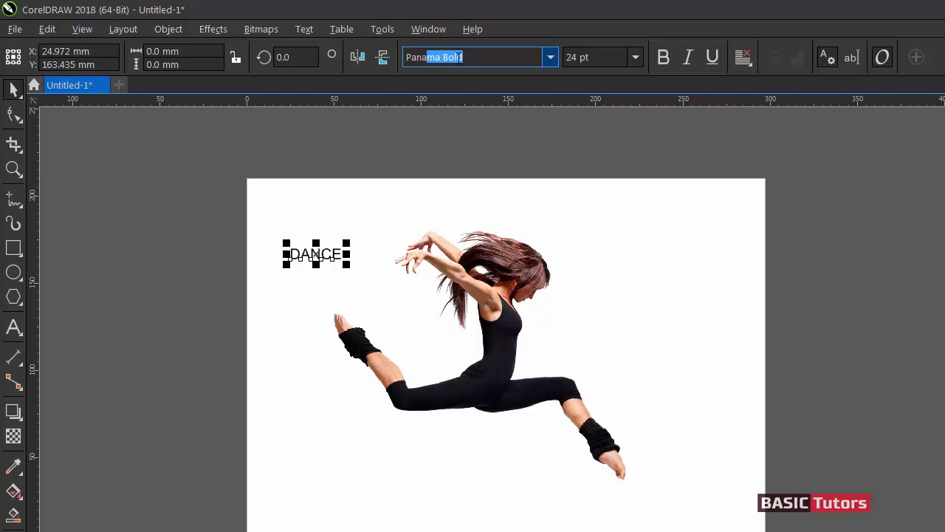
key("Return")
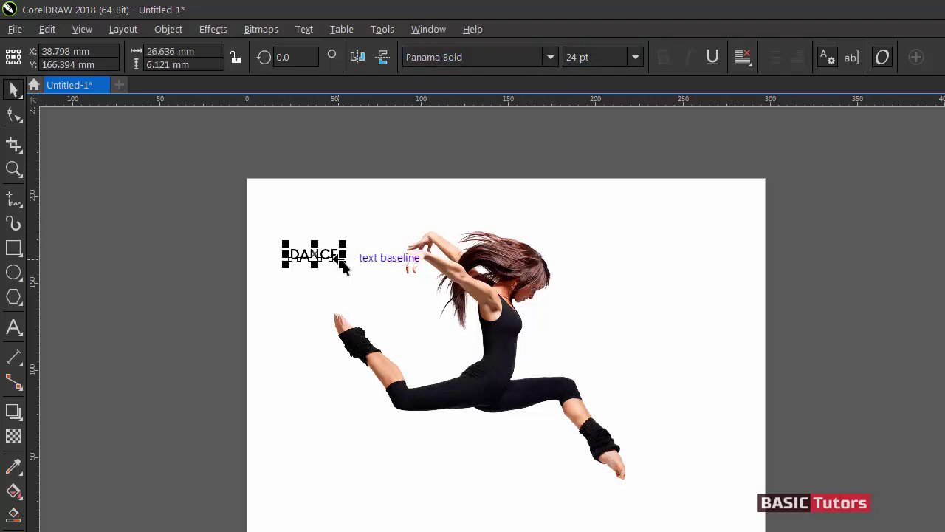
left_click_drag(344, 265, 710, 499)
mouse_move(538, 323)
left_mouse_down()
mouse_move(539, 419)
mouse_move(529, 423)
left_mouse_up()
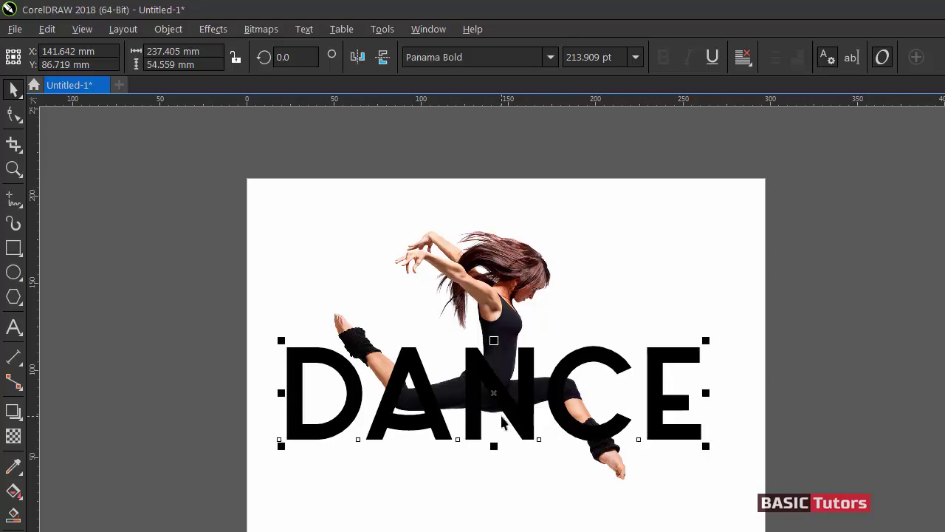
left_click(477, 294, "shift")
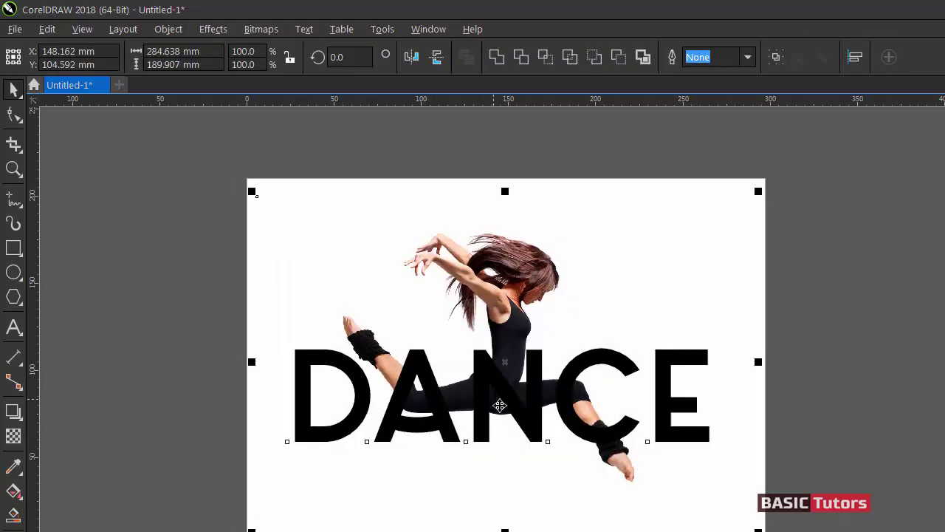
left_click(810, 366)
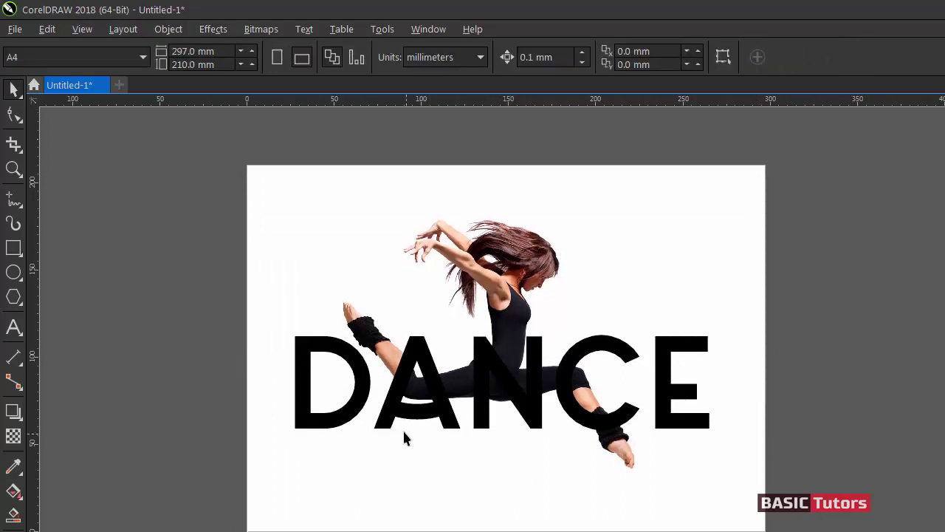
left_click(351, 418)
left_click(11, 491)
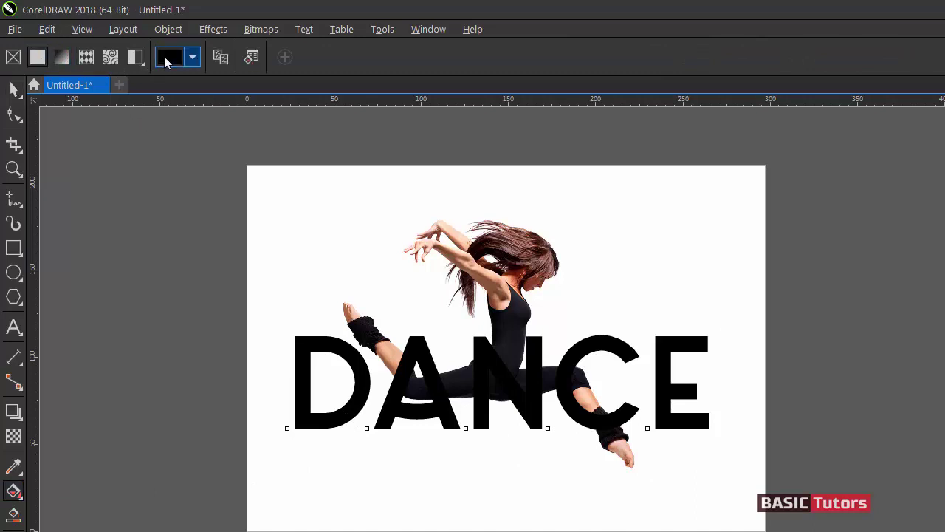
Step: Fill the DANCE text with CMYK 0, 97, 60, 0 pink-red, then deselect it
left_click(169, 58)
left_click(295, 129)
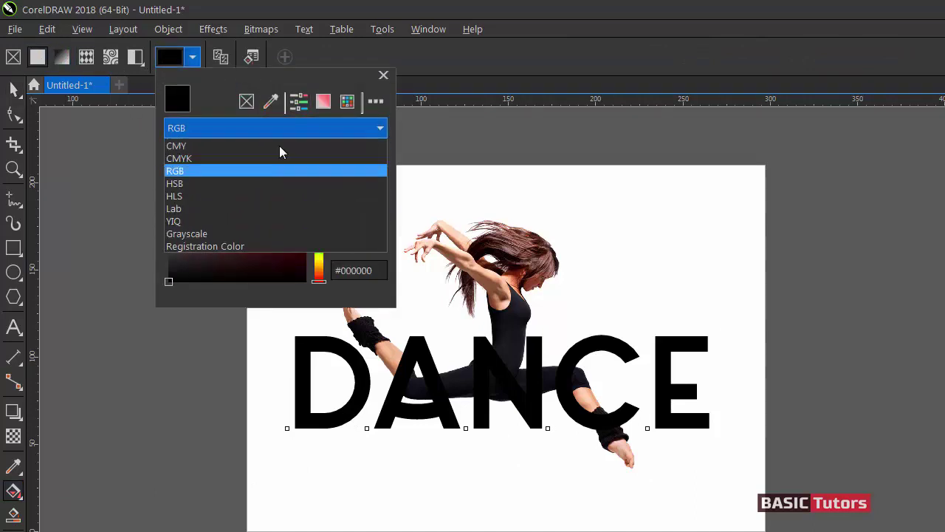
left_click(235, 158)
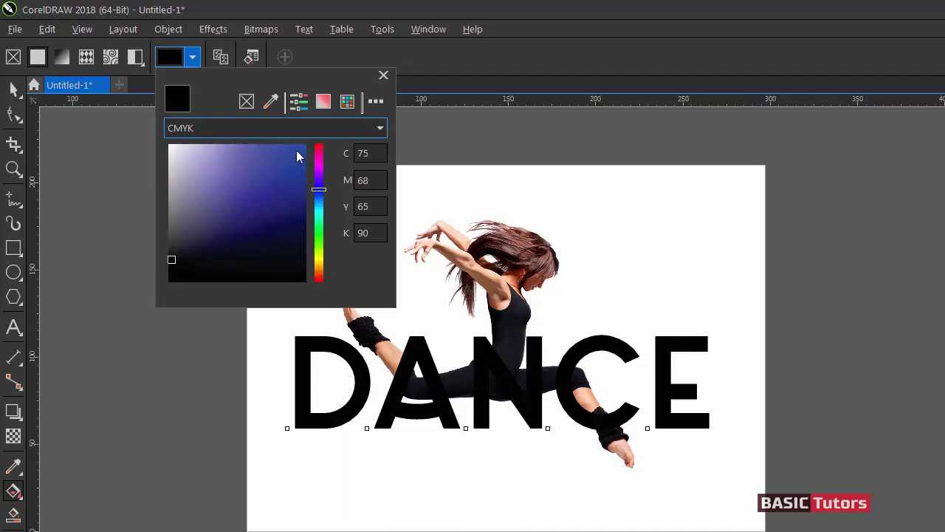
left_click_drag(372, 153, 317, 152)
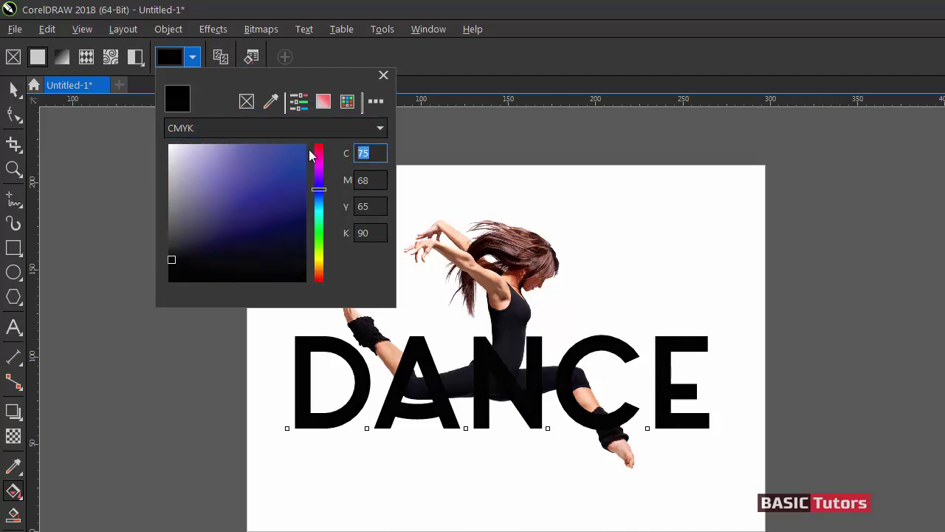
type("0")
key("Tab")
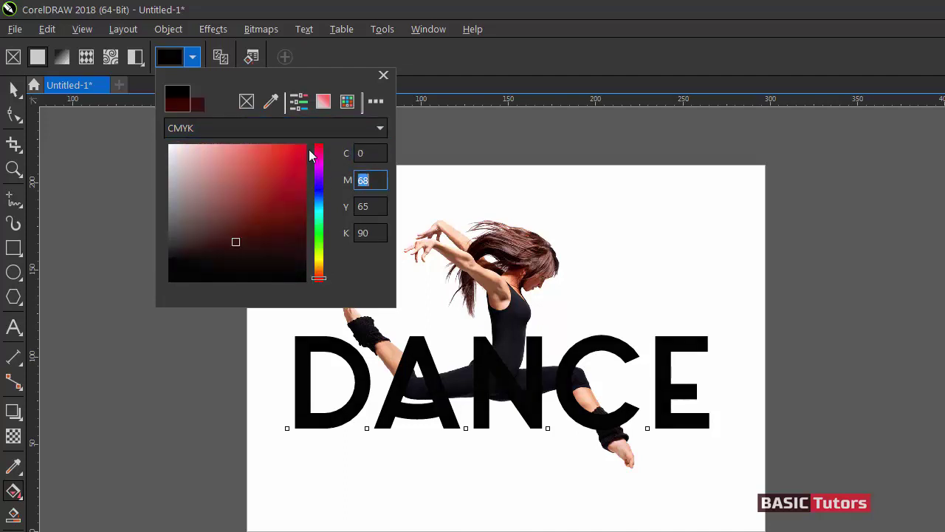
type("97")
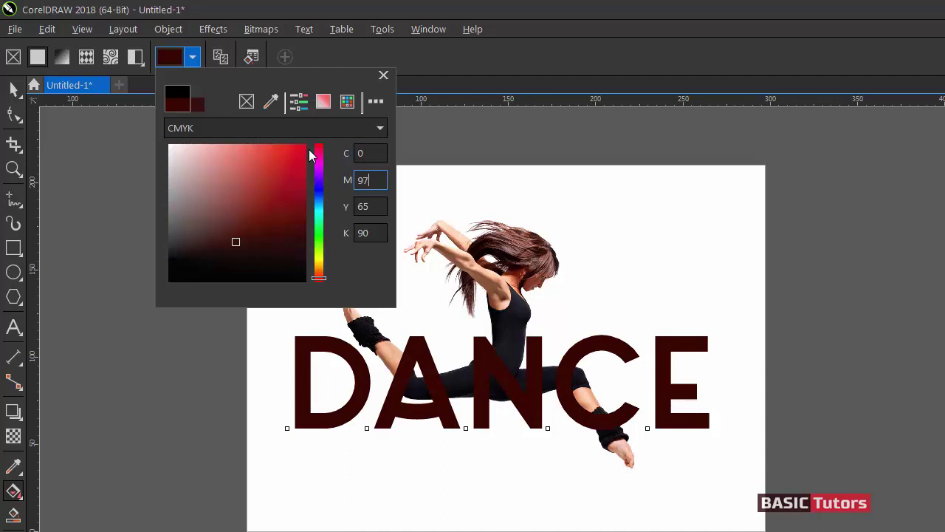
key("Tab")
type("6")
key("Tab")
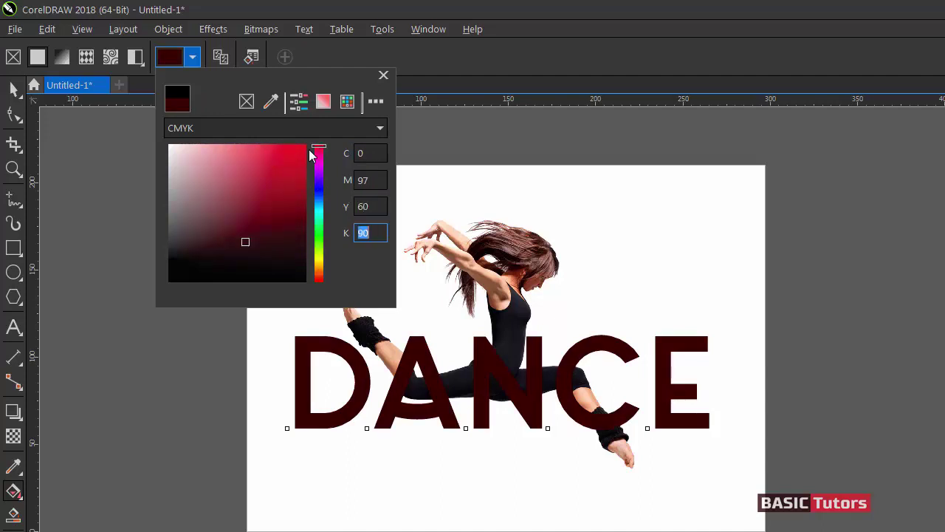
type("0")
key("Return")
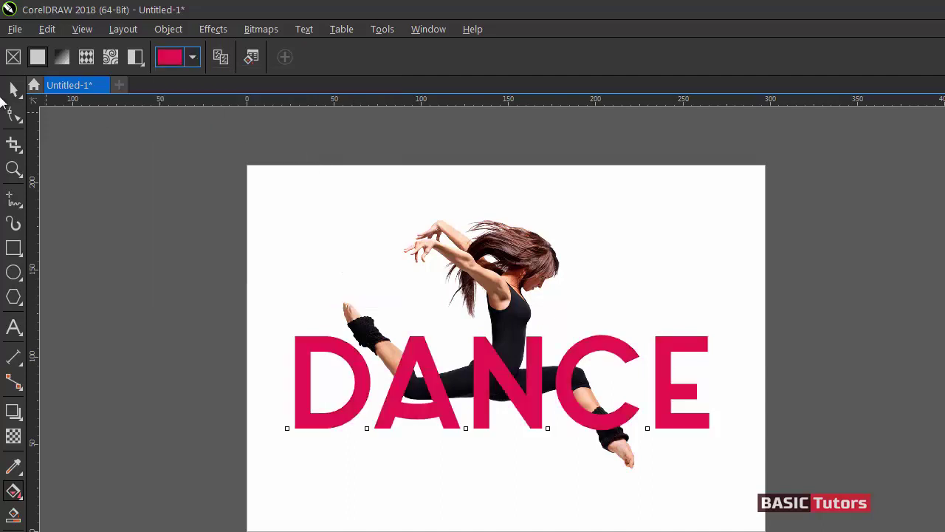
left_click(11, 88)
left_click(253, 262)
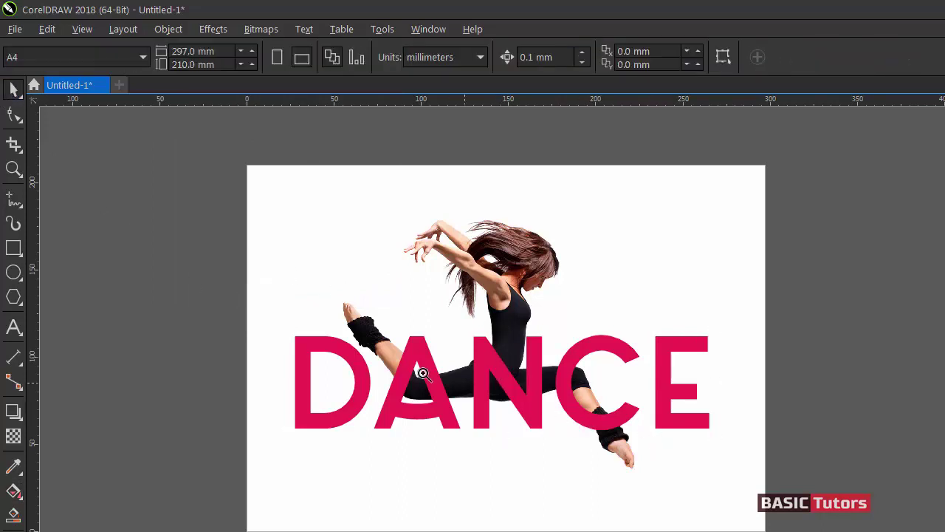
Step: Zoom in on the D and A, then convert the DANCE text to curves
key("z")
left_click_drag(347, 336, 536, 460)
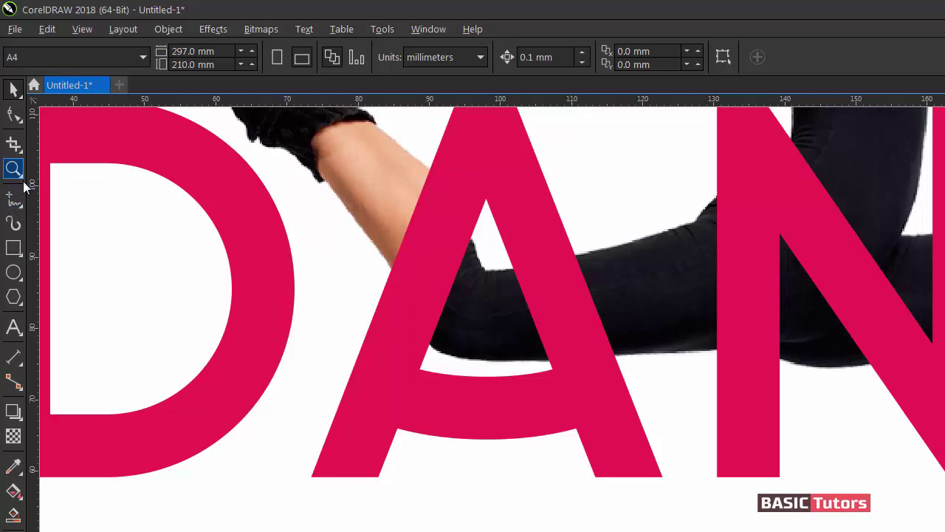
left_click(14, 115)
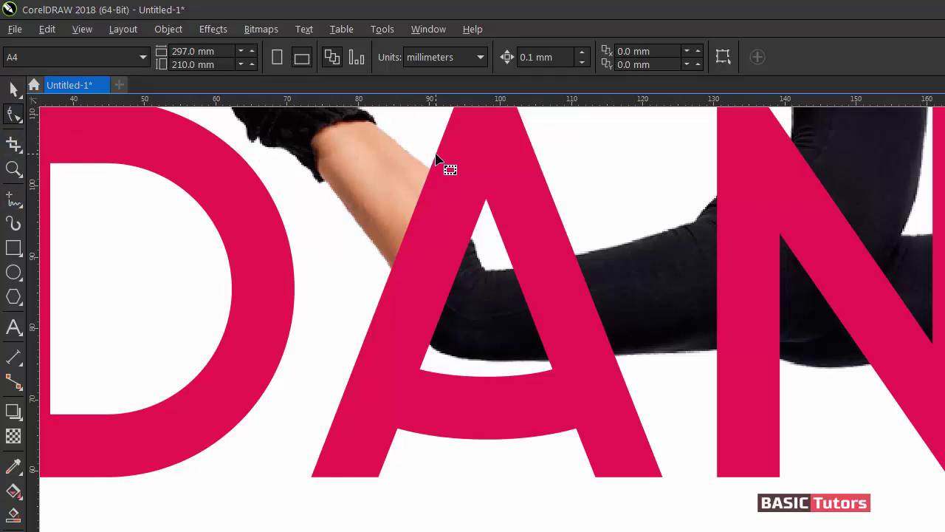
left_click(435, 159)
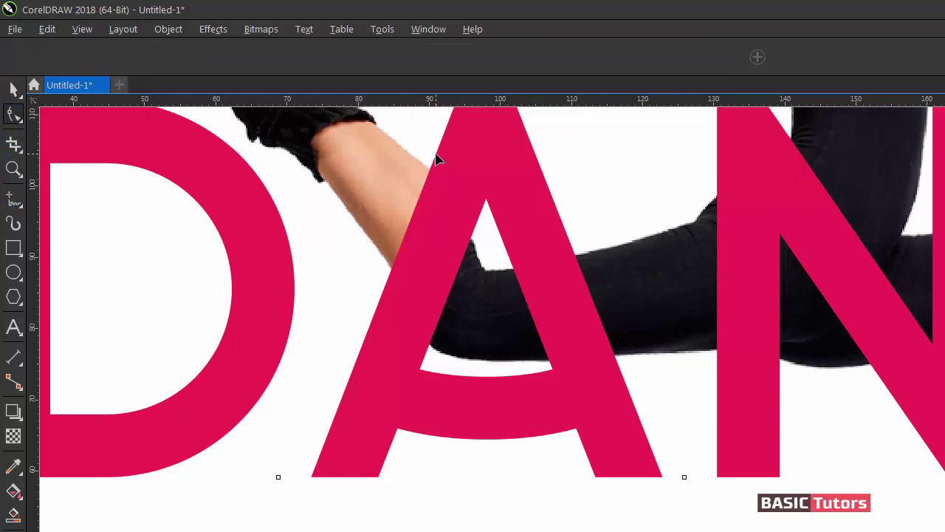
key("space")
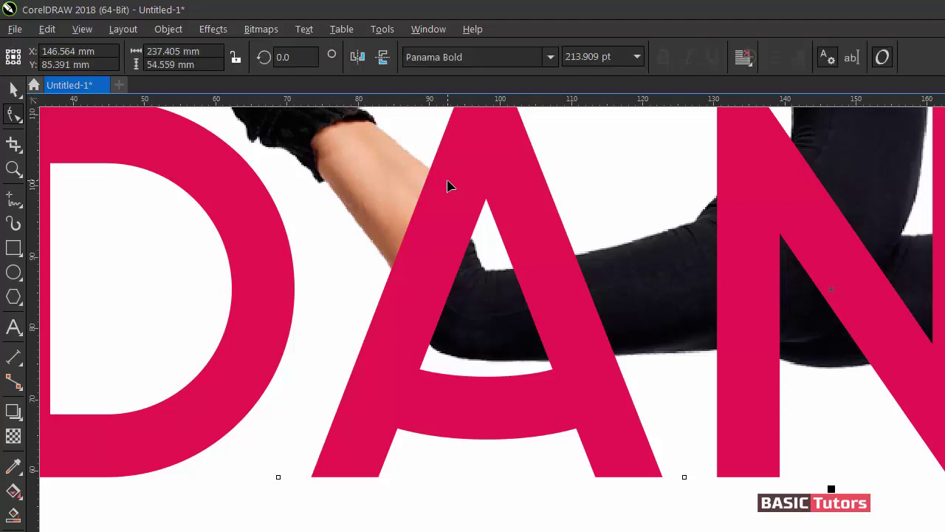
left_click(168, 29)
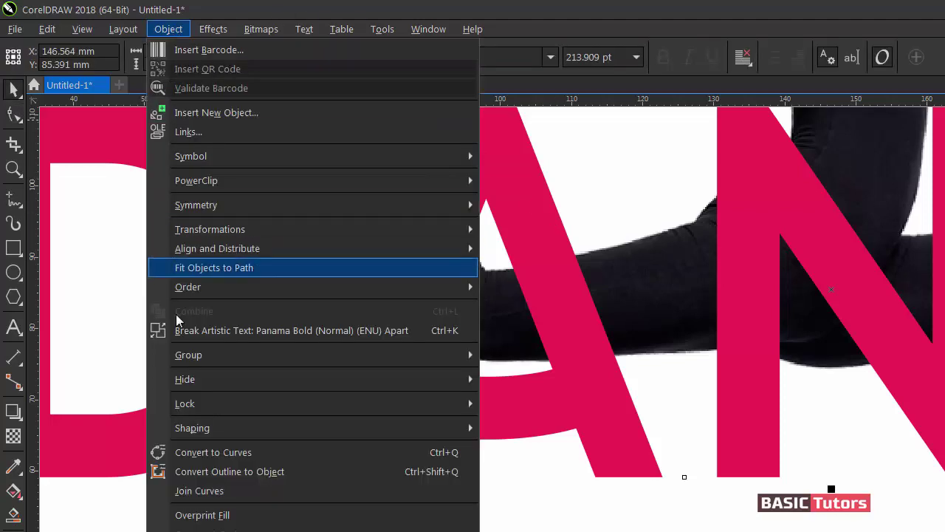
left_click(206, 449)
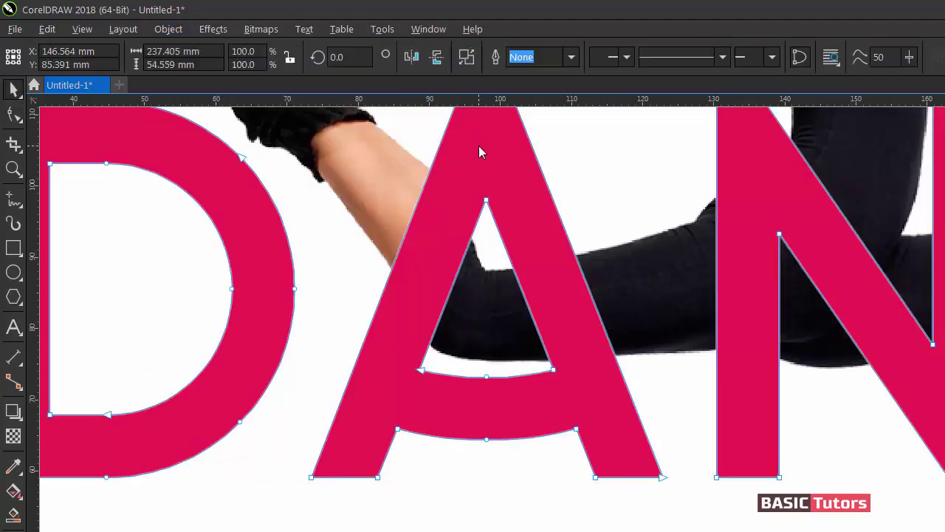
Step: Break the A's outline at its two crossbar midpoint nodes
key("space")
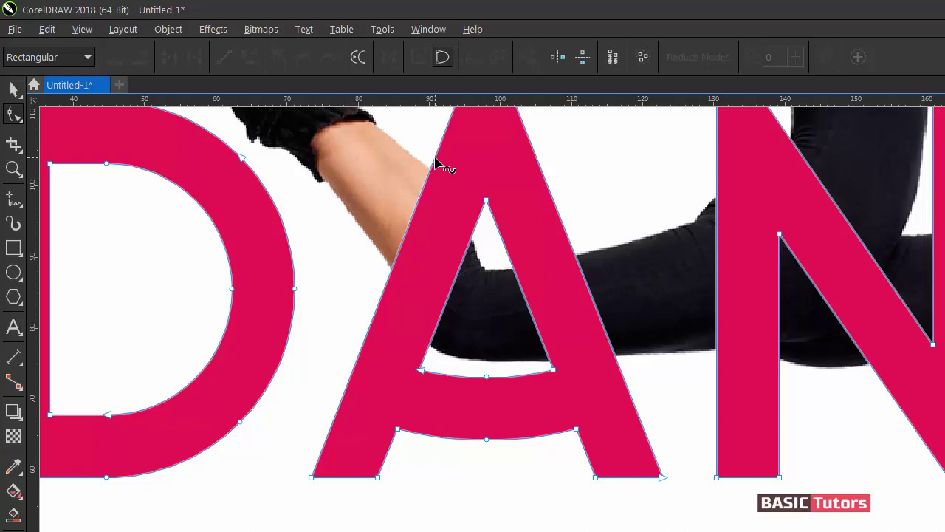
left_click(435, 157)
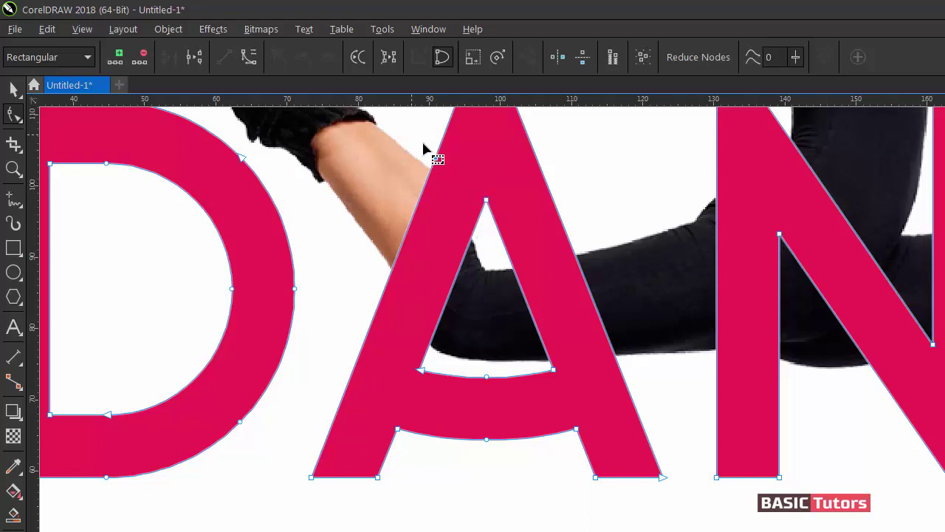
mouse_move(411, 135)
left_mouse_down()
mouse_move(496, 215)
mouse_move(488, 208)
left_mouse_up()
left_click_drag(480, 364, 496, 452)
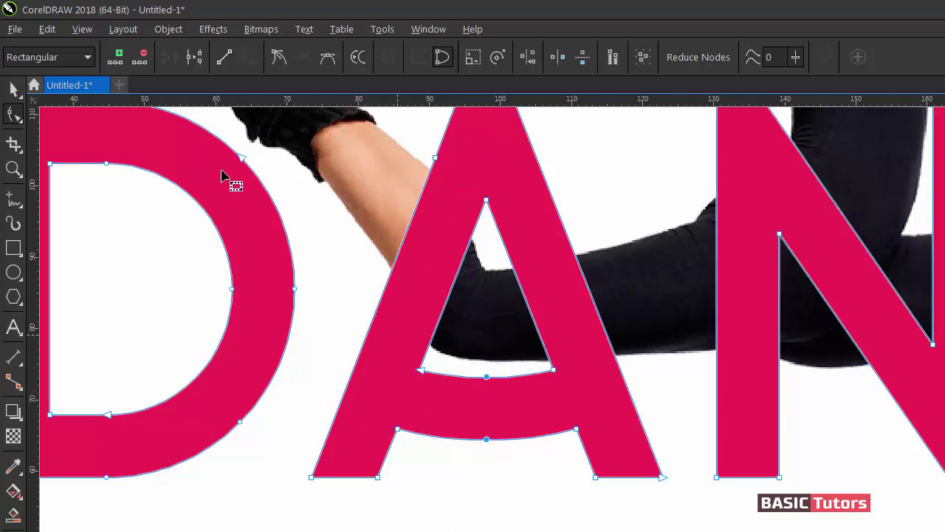
left_click(194, 59)
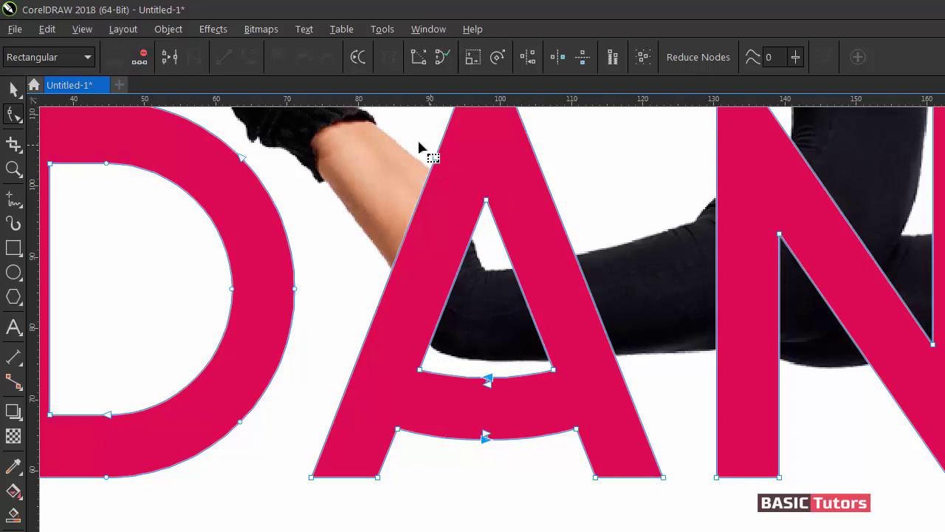
Step: Break the A at its left-edge and inner apex nodes, then Break Apart the curves
left_click_drag(427, 151, 506, 236)
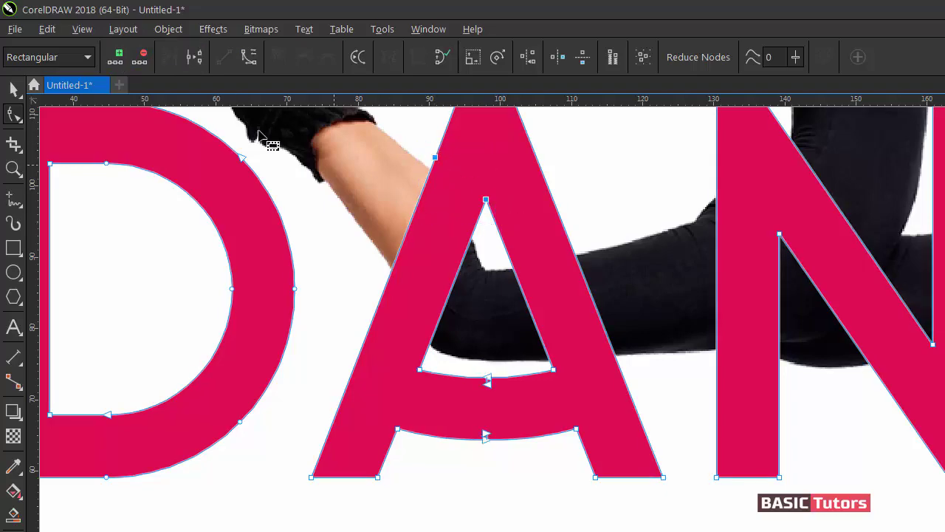
left_click(194, 58)
left_click(295, 205)
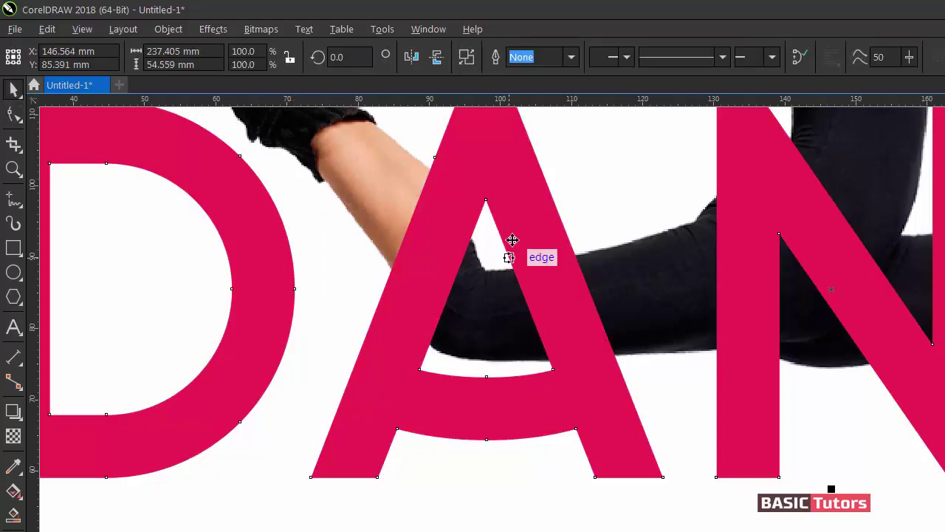
left_click(513, 219)
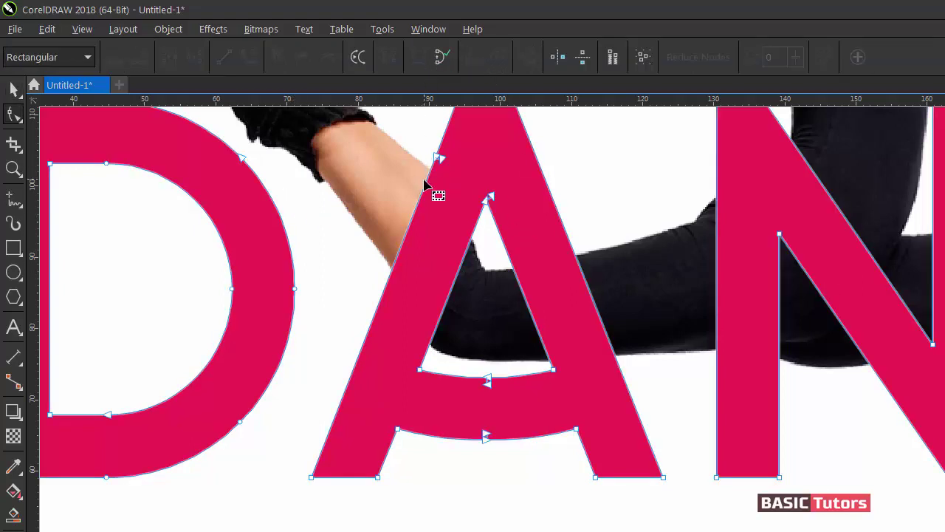
left_click(14, 90)
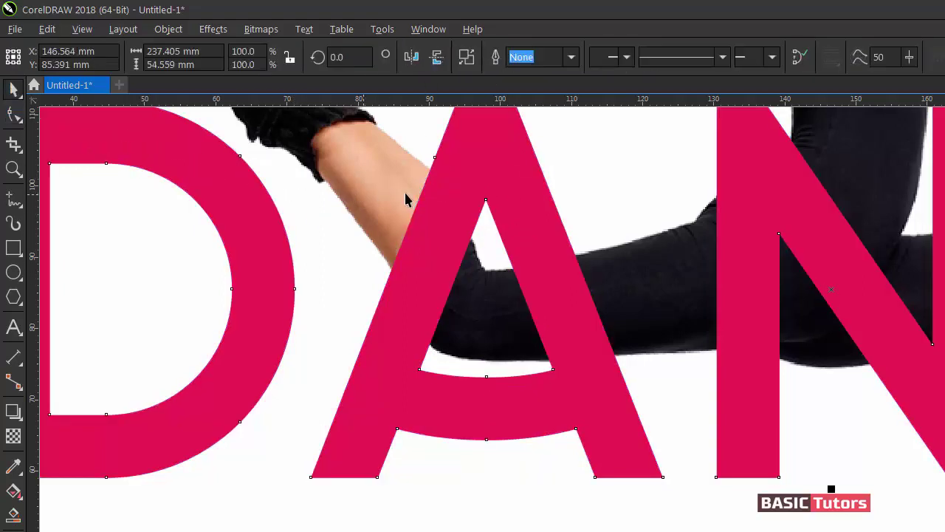
left_click(466, 58)
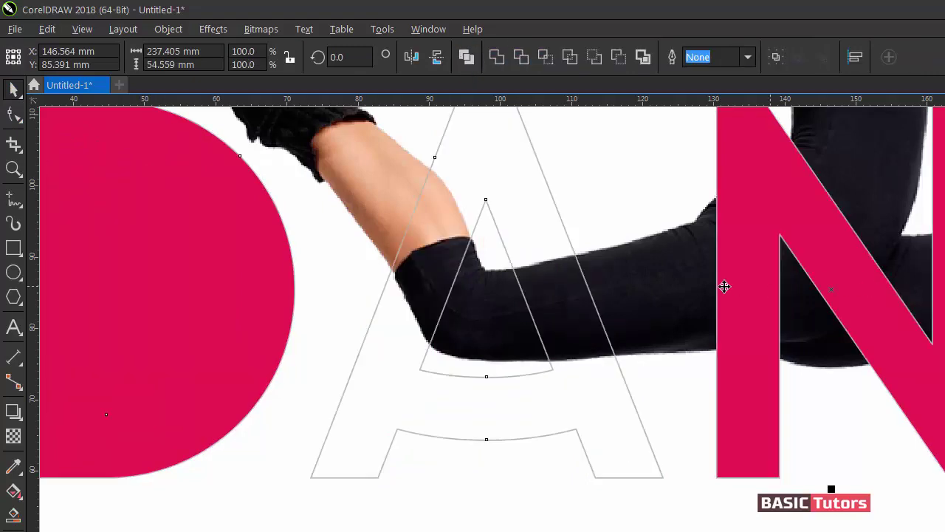
Step: Combine the A's inner triangle and right-side pieces into one curve
left_click(601, 190)
left_click(490, 212)
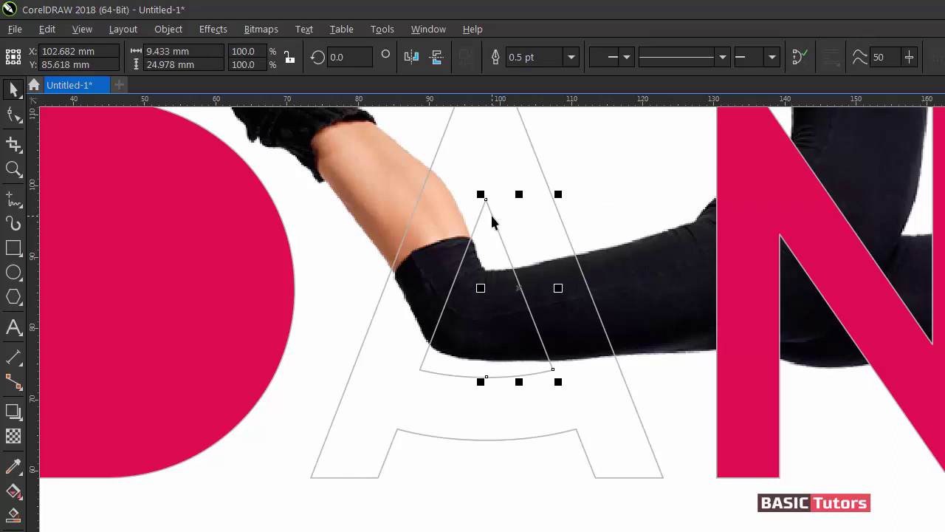
left_click(559, 213, "shift")
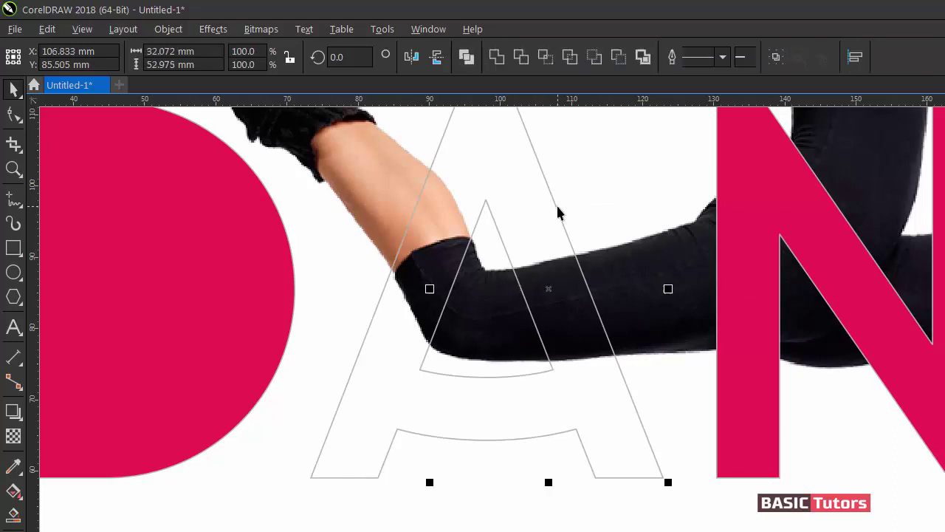
left_click(465, 64)
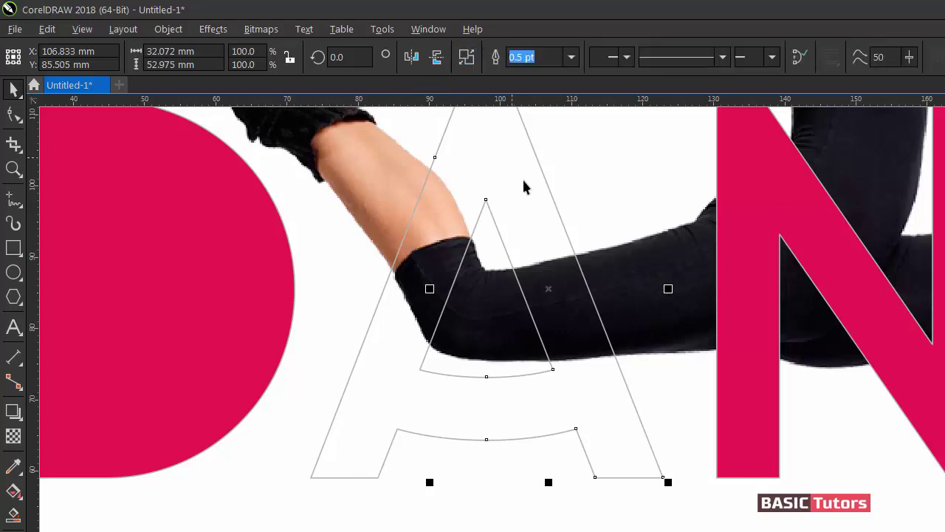
Step: Open the combined A curve for node editing with the Shape tool
key("F10")
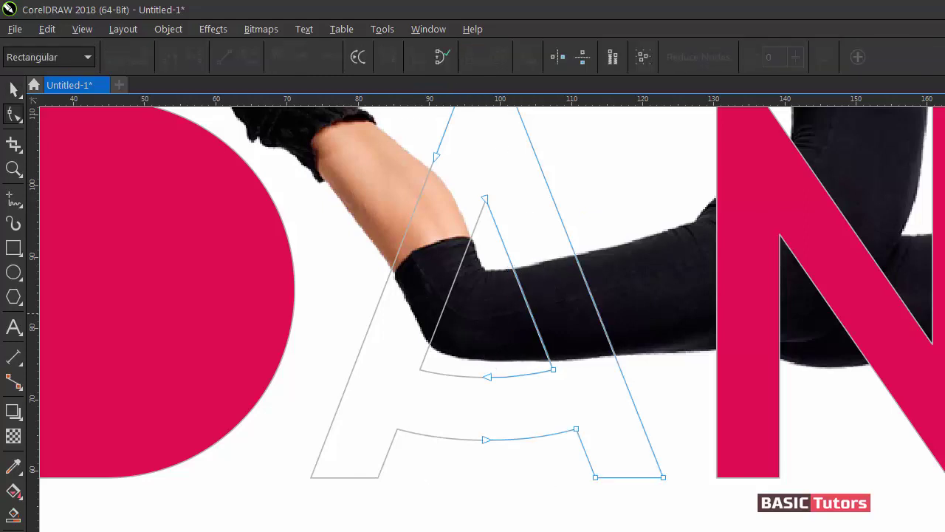
key("space")
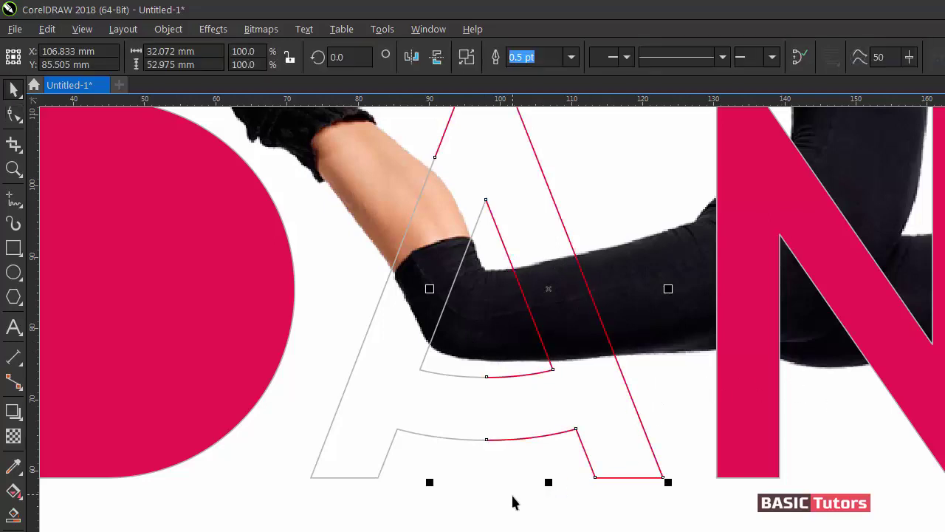
left_click(534, 459)
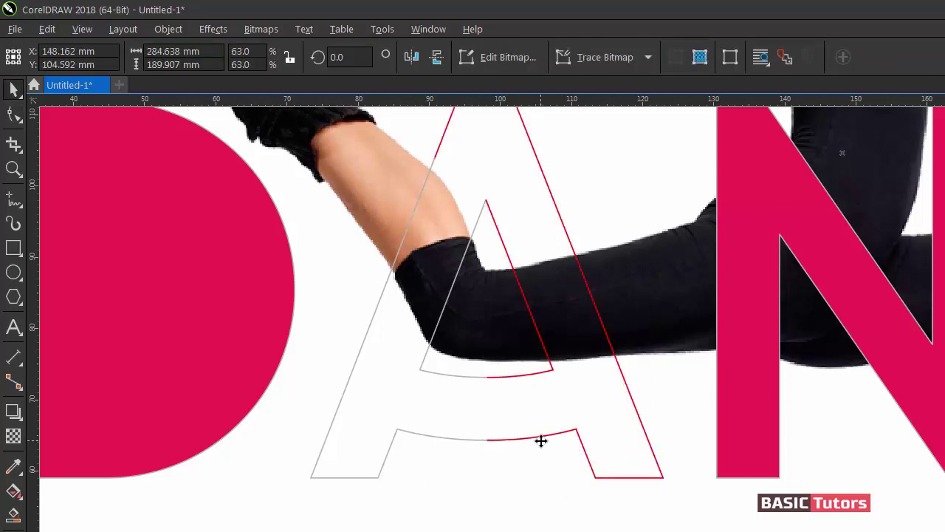
double_click(540, 438)
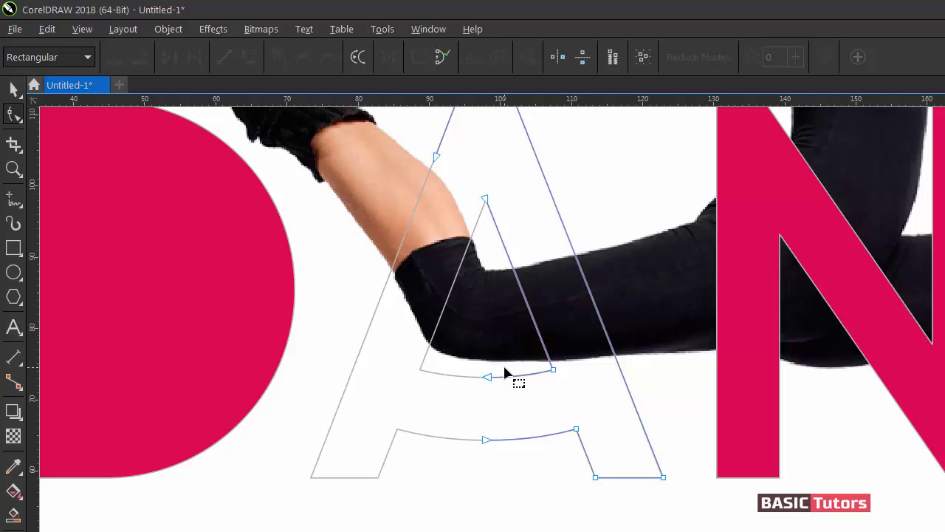
Step: Straighten the A's crossbar segment and close the right half so it fills red
left_click_drag(478, 363, 507, 472)
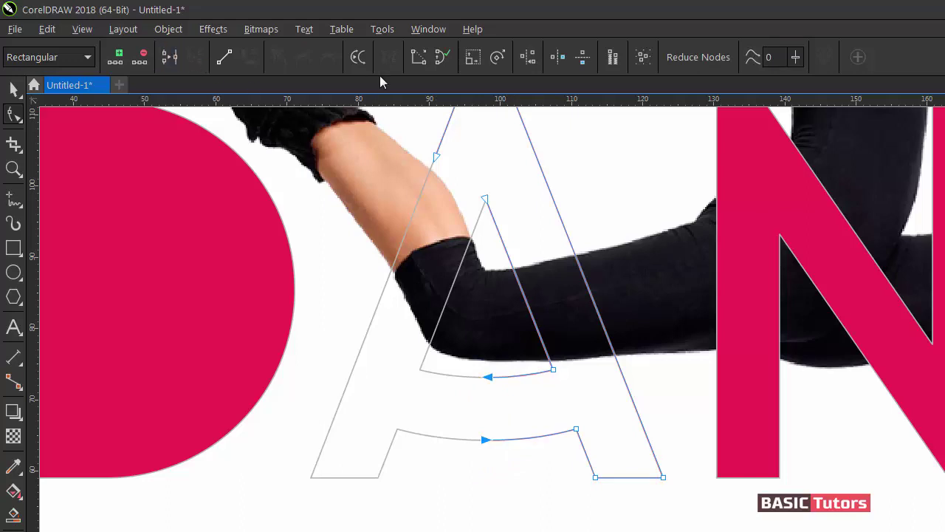
left_click(416, 59)
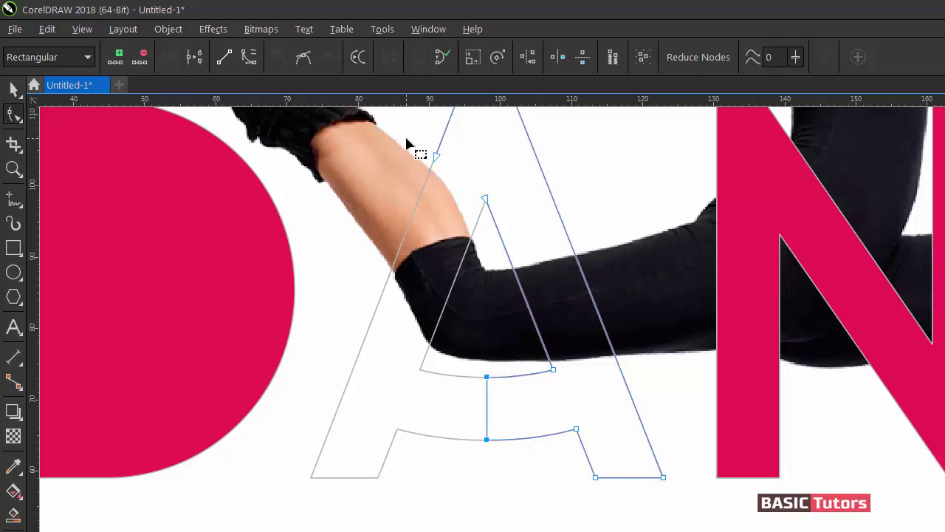
left_click_drag(484, 210, 488, 212)
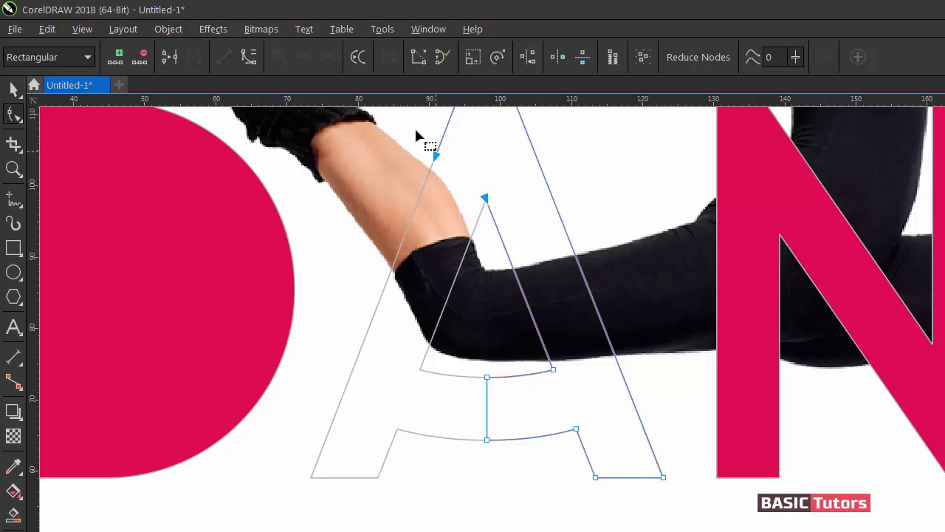
left_click(420, 66)
key("space")
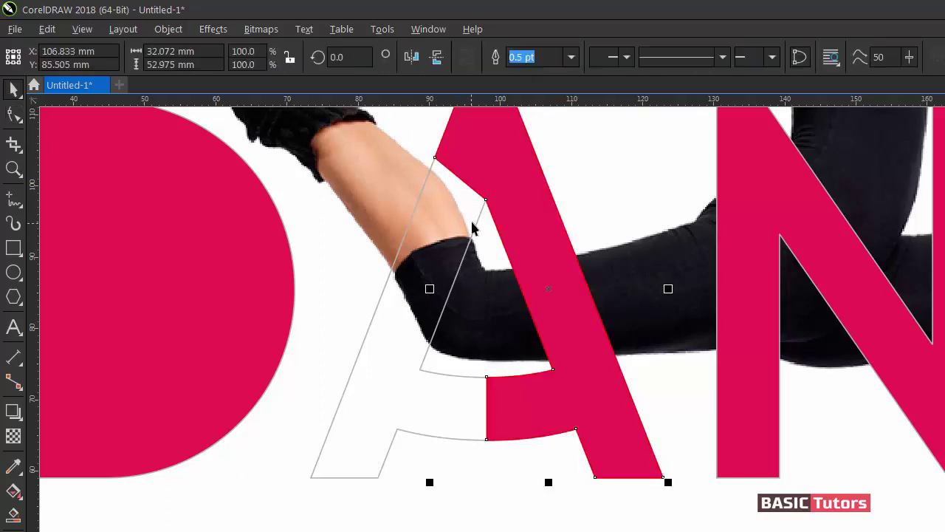
Step: Combine the A's outlined left pieces and close them into a red-filled left half
left_click(476, 214)
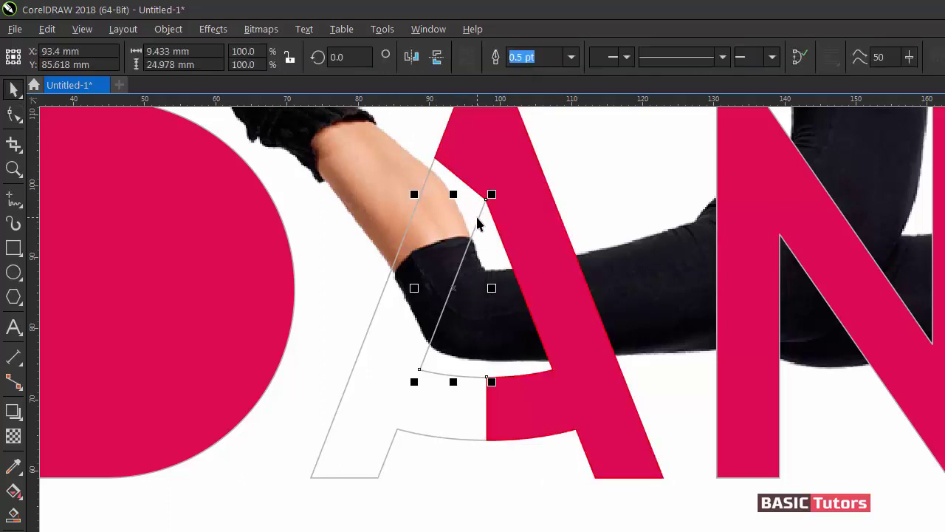
left_click(380, 303, "shift")
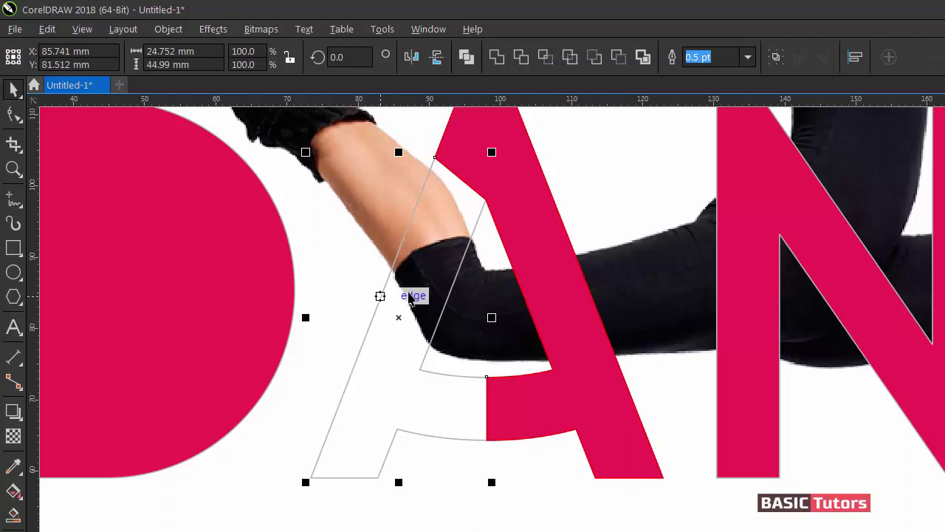
left_click(465, 63)
double_click(476, 215)
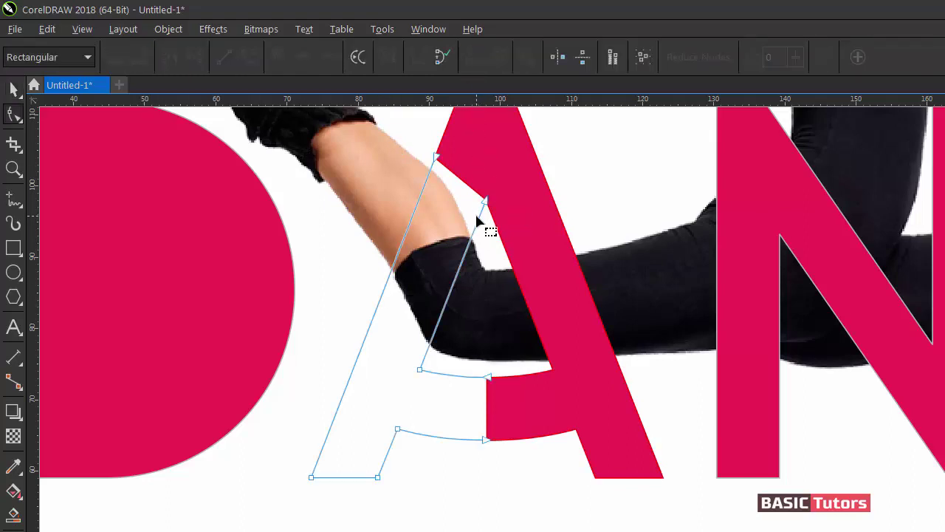
left_click_drag(421, 142, 523, 224)
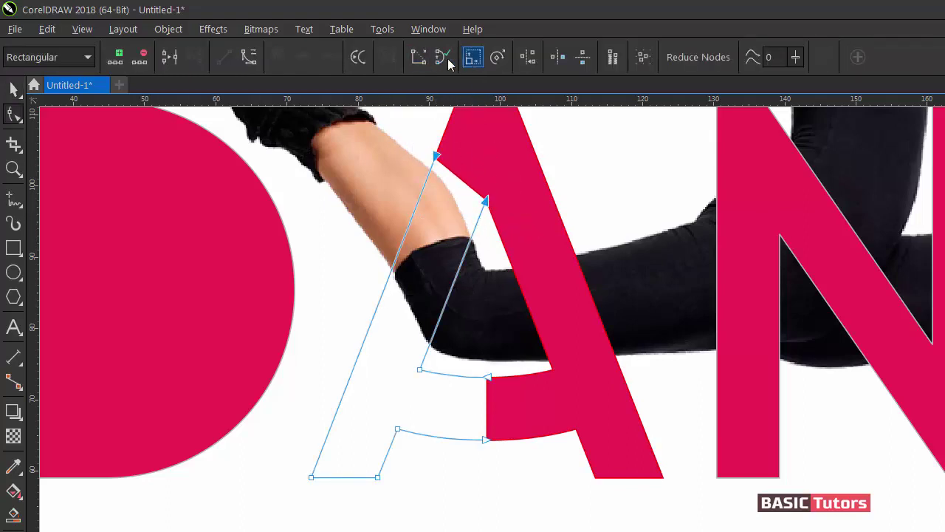
left_click_drag(471, 355, 501, 463)
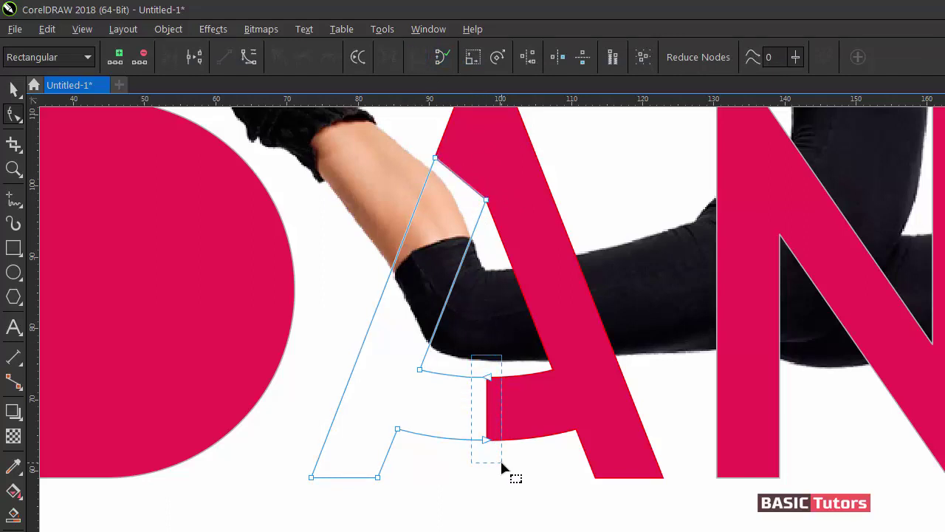
left_click(441, 57)
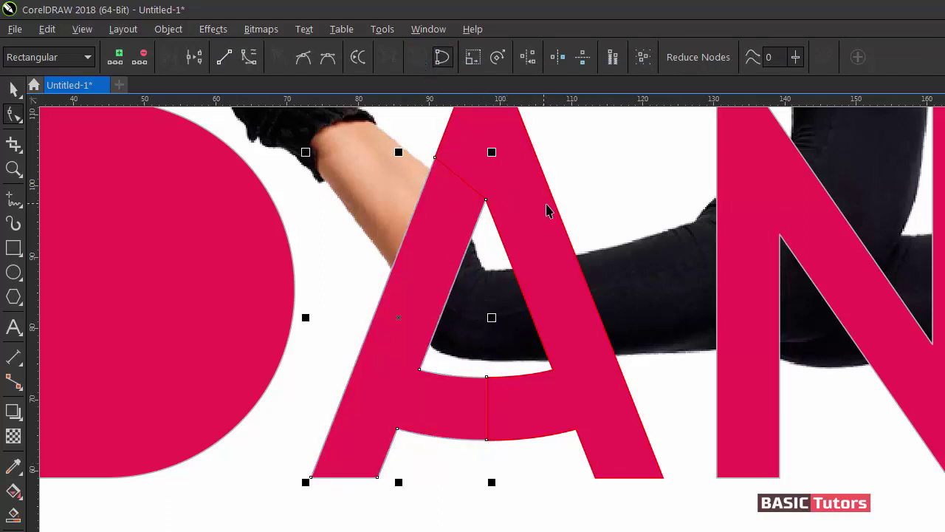
Step: Send the A's left half back one, behind the dancer photo, with Ctrl+PgDn
key("space")
left_click(479, 209)
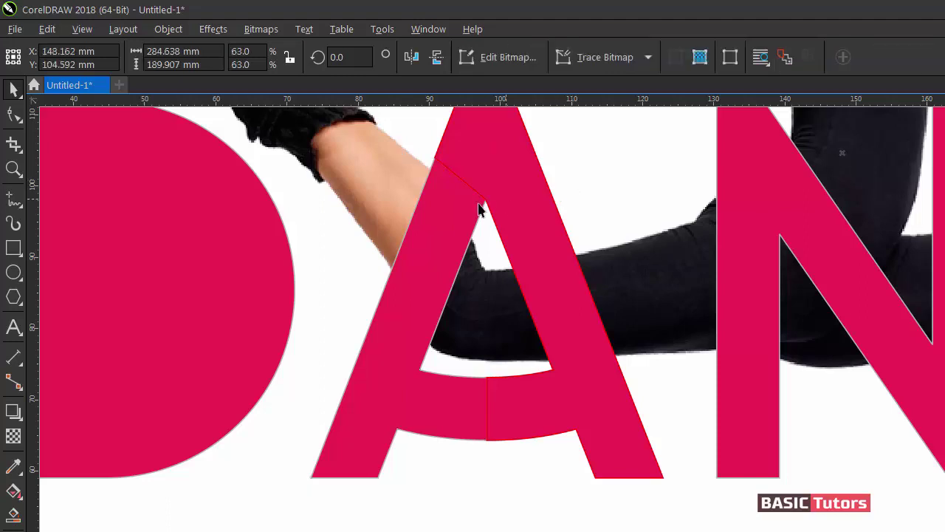
left_click(469, 212)
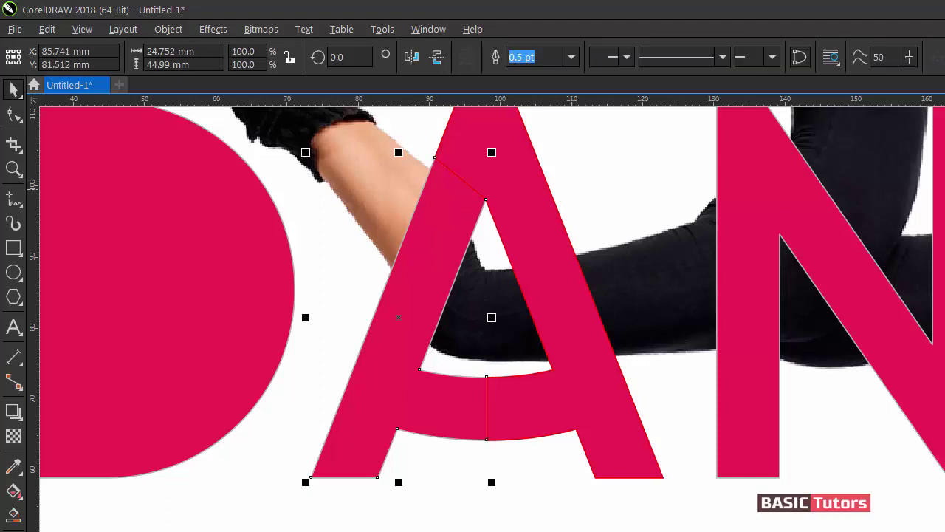
left_click(567, 451)
left_click(573, 396)
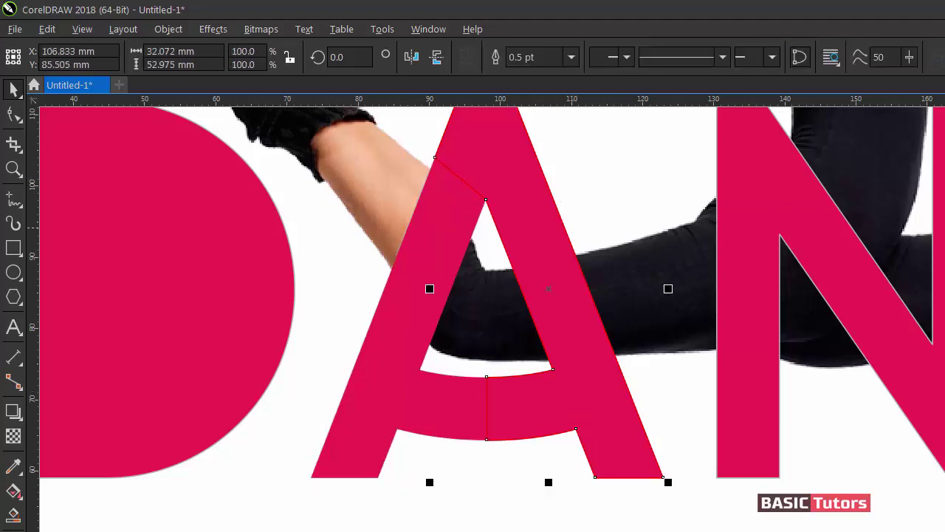
left_click(487, 450)
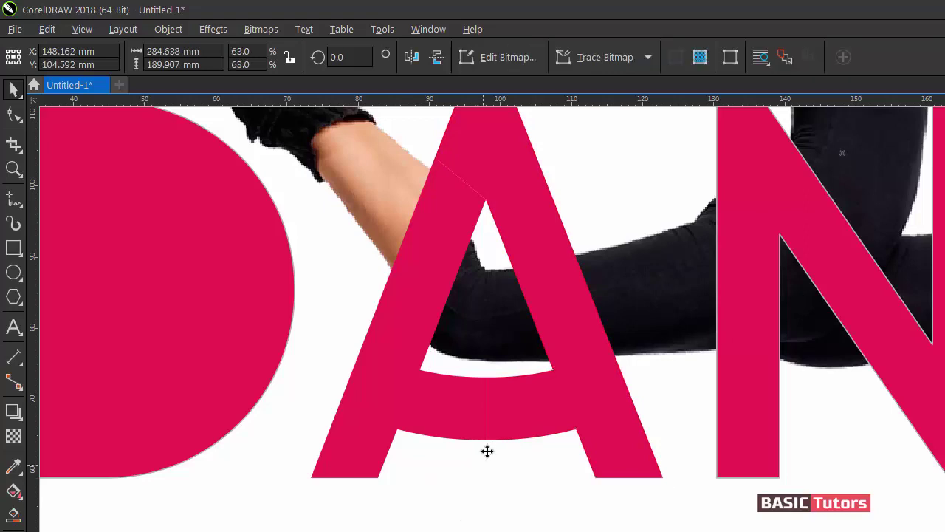
left_click(467, 401)
left_click(599, 379)
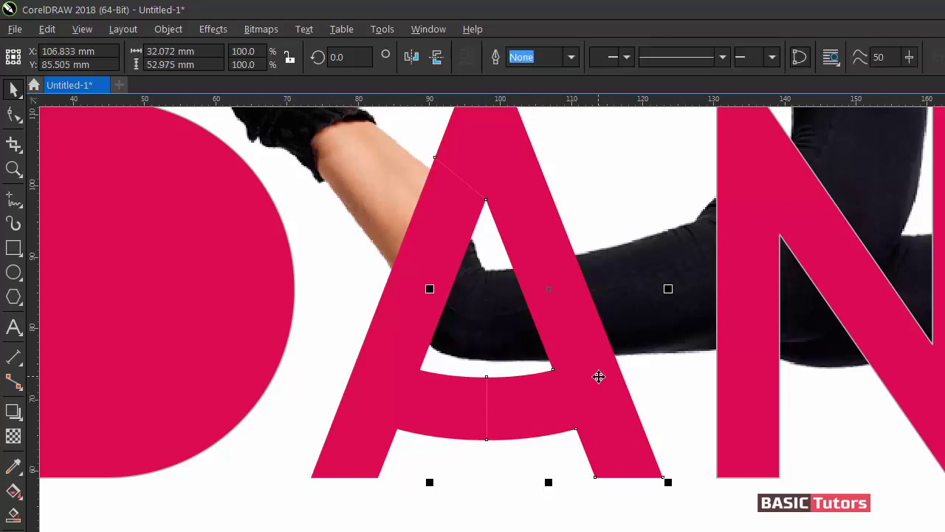
left_click(420, 246)
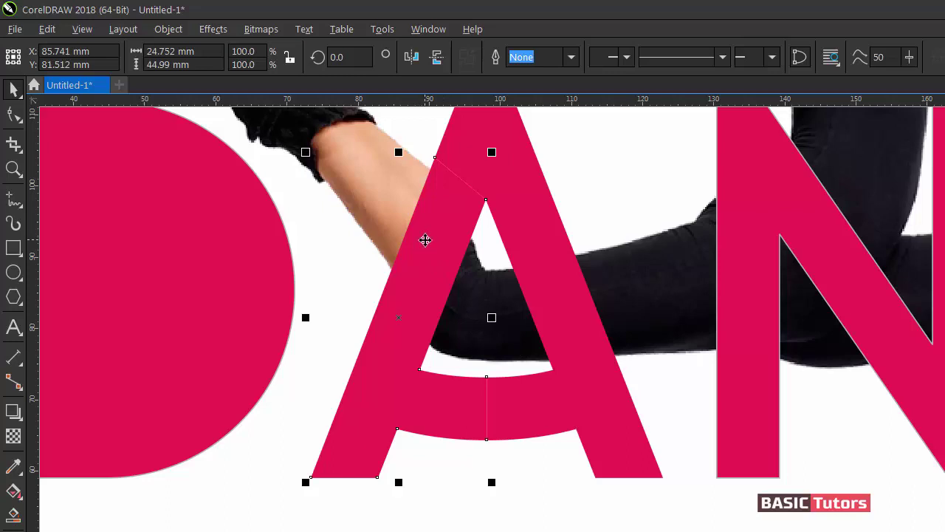
key("ctrl+Page_Down")
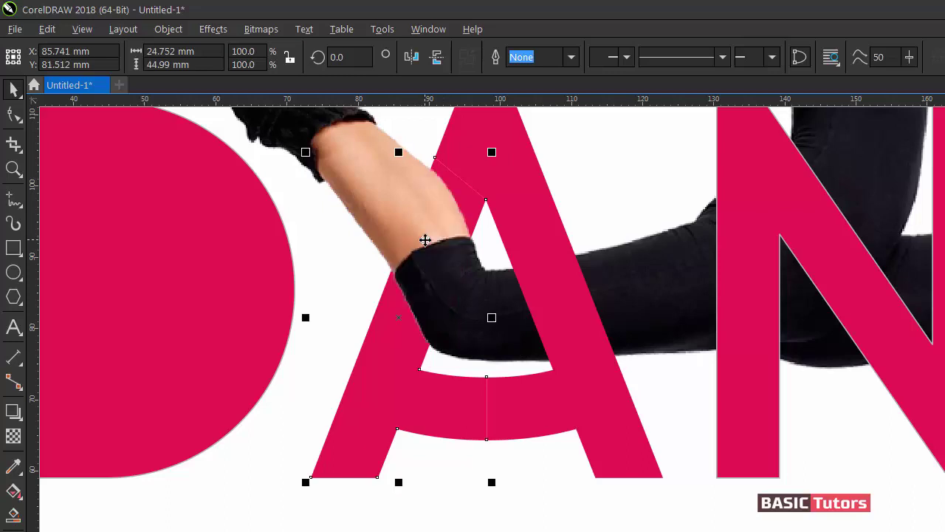
left_click(458, 489)
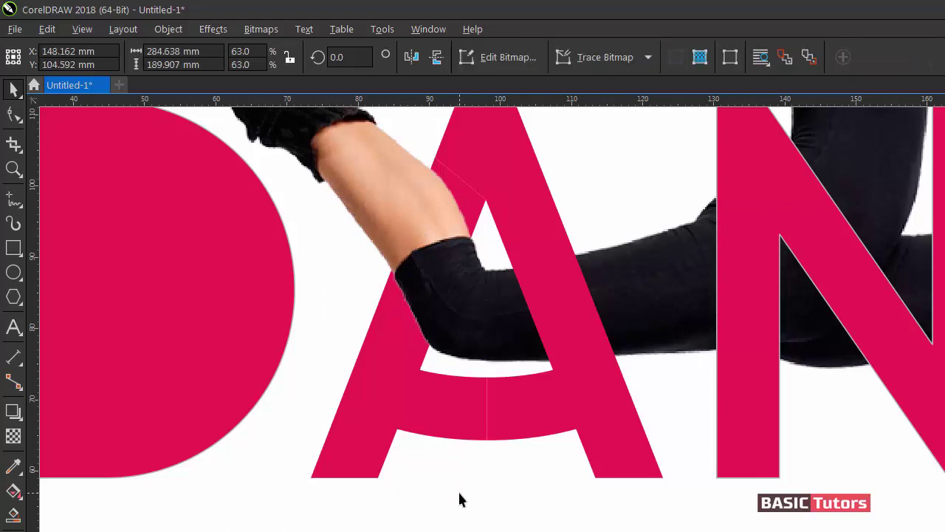
Step: Zoom in on the C and dancer's knee, then nudge the photo right to X 152.151 mm
scroll(611, 521, "down", 2)
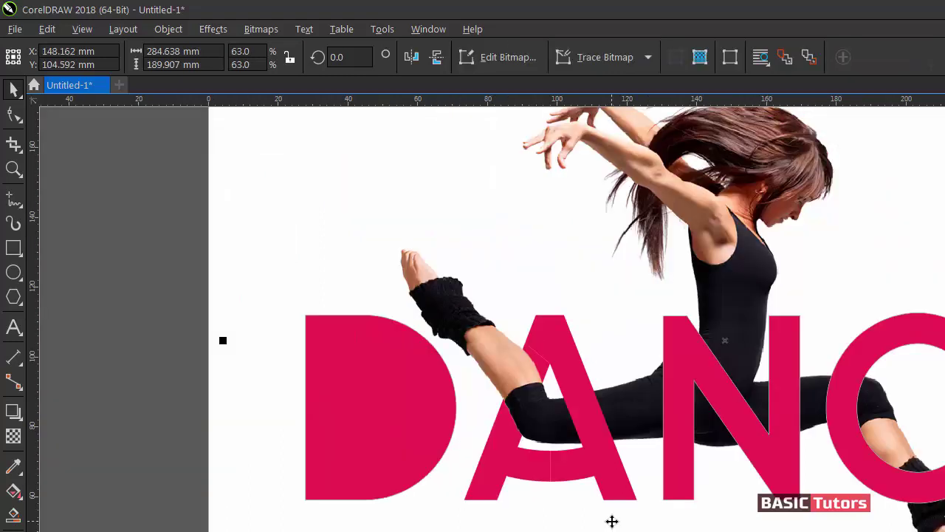
scroll(493, 313, "right", 5)
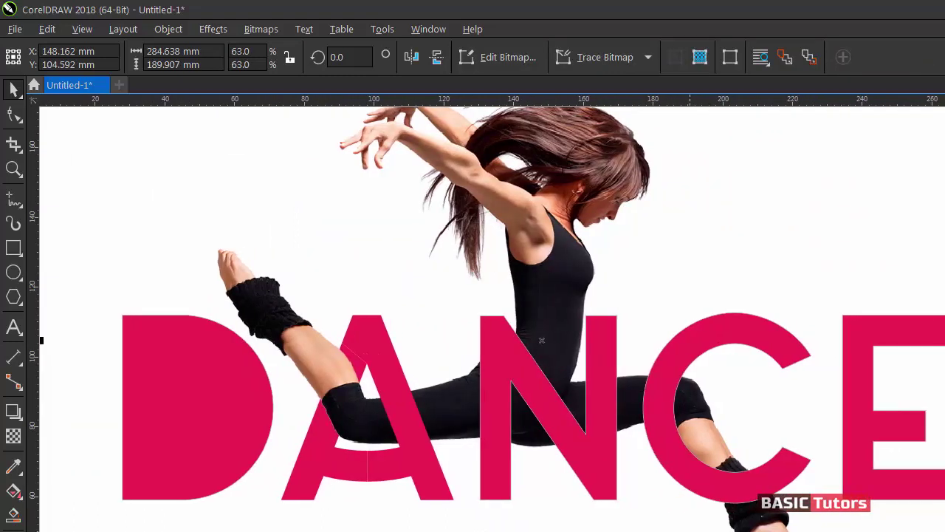
scroll(493, 313, "down", 1)
scroll(493, 313, "down", 1)
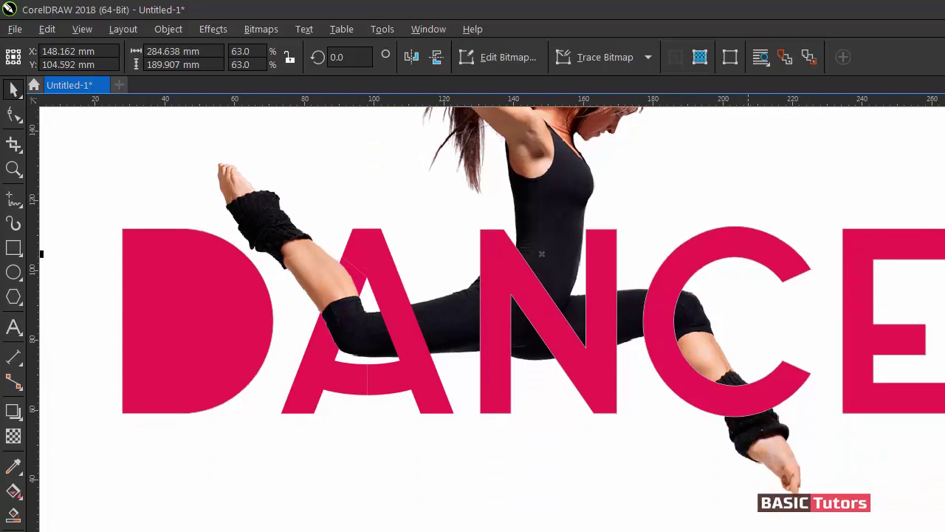
scroll(561, 435, "right", 8)
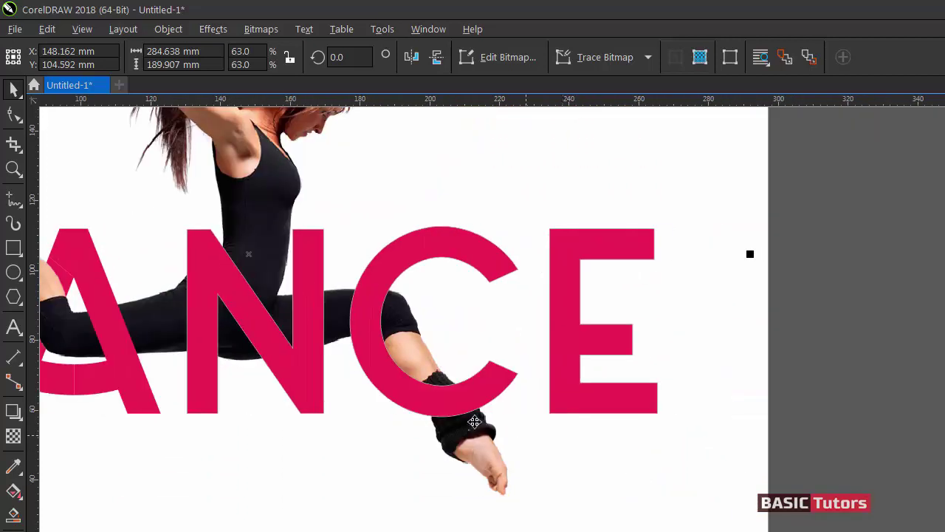
left_click_drag(320, 295, 569, 443)
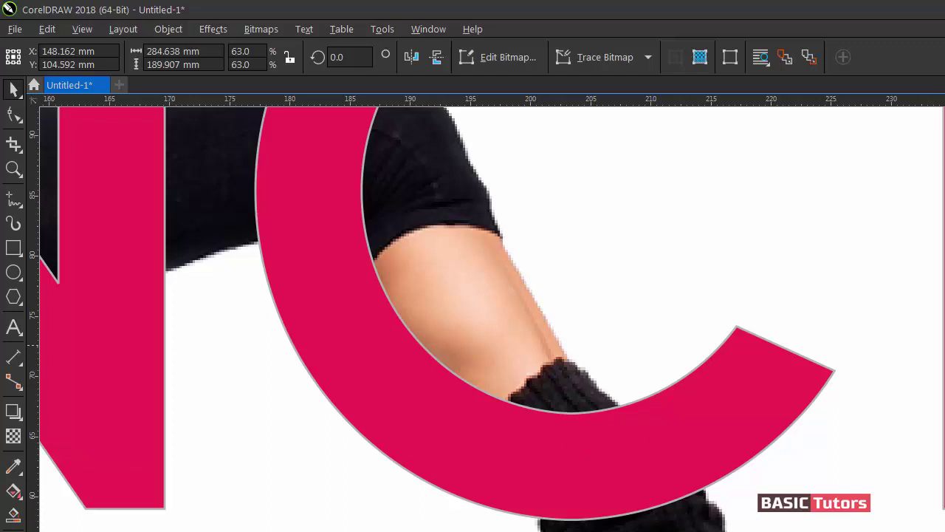
scroll(492, 319, "down", 2)
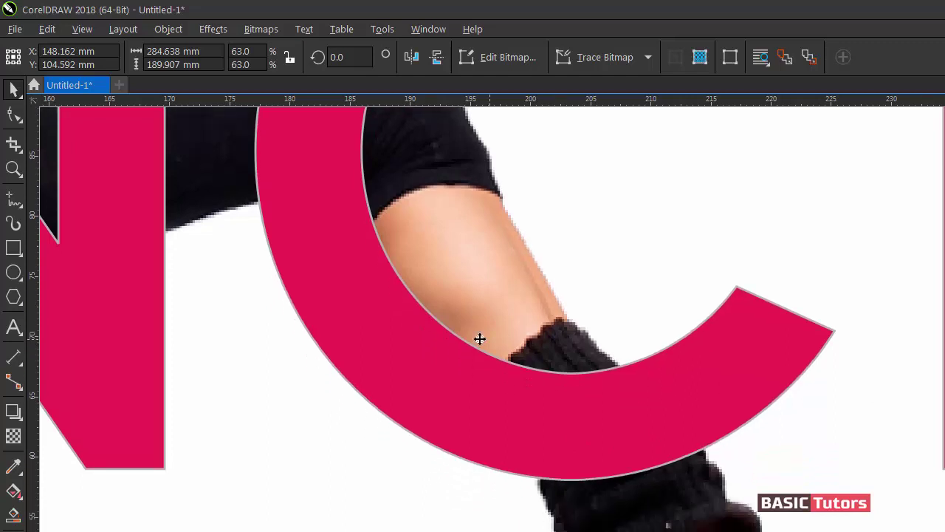
left_click_drag(481, 285, 522, 279)
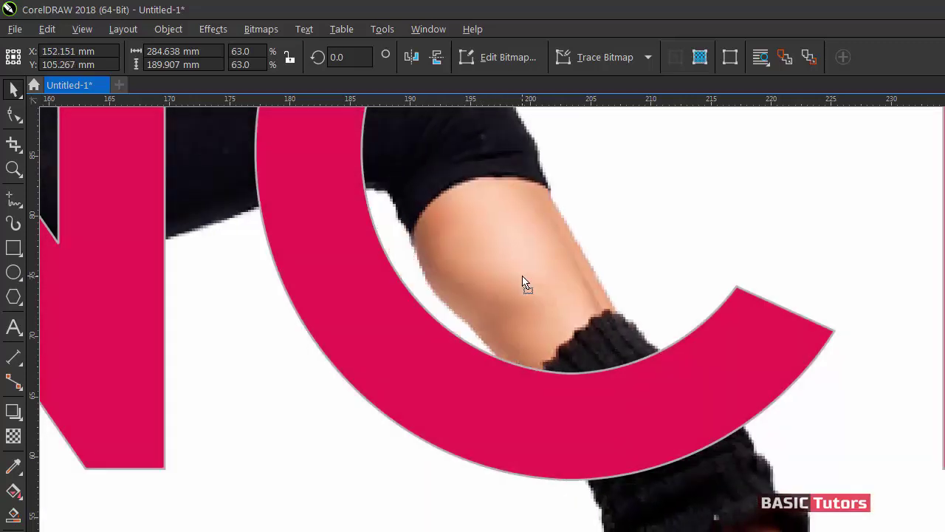
Step: Break the C's curve at the two left-side nodes where the dancer's leg crosses
left_click(13, 115)
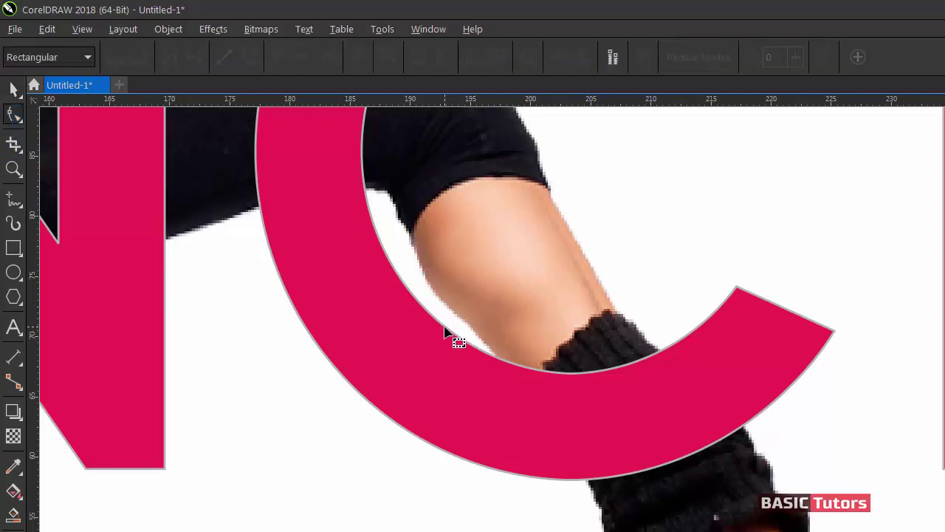
left_click(445, 330)
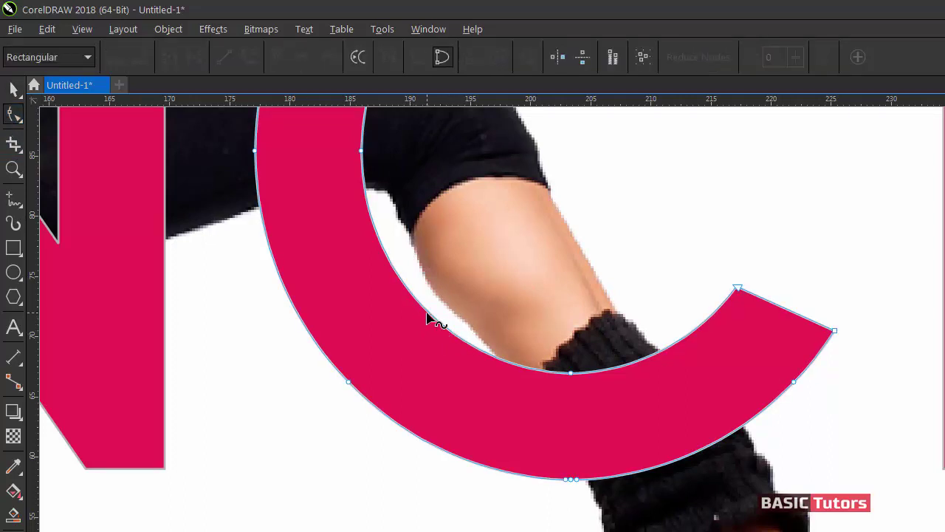
left_click(428, 313)
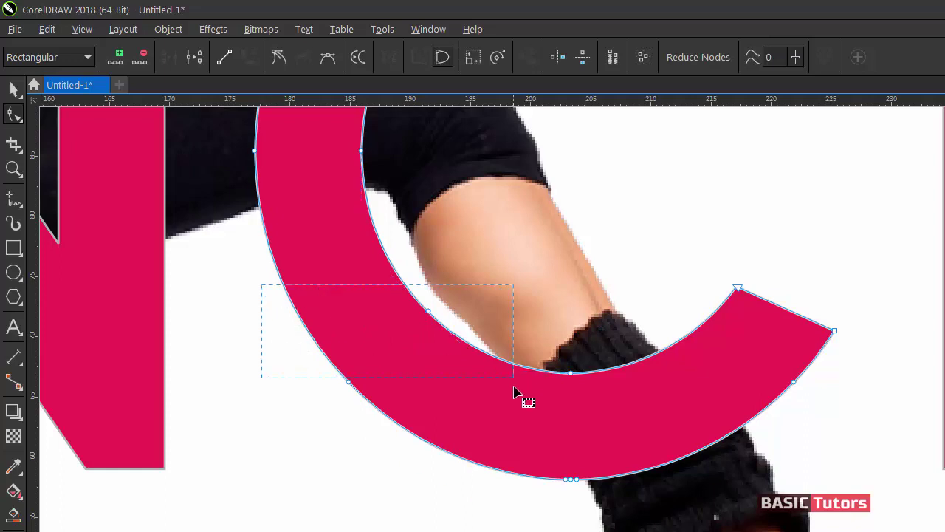
left_click_drag(259, 281, 517, 393)
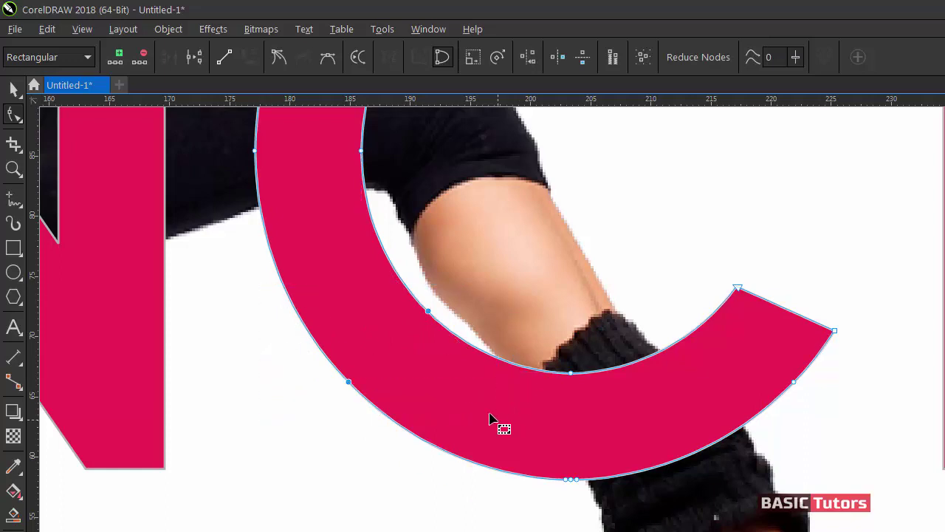
left_click(192, 59)
left_click(12, 90)
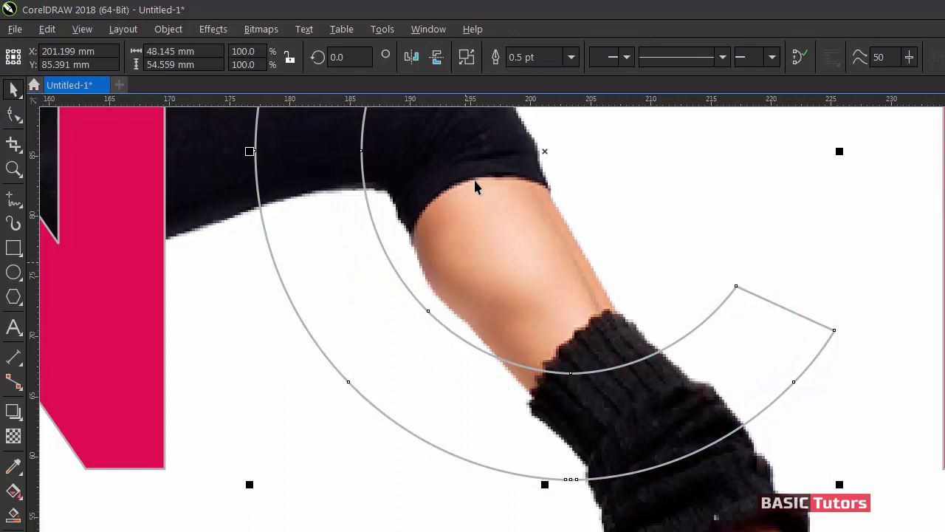
left_click(625, 185)
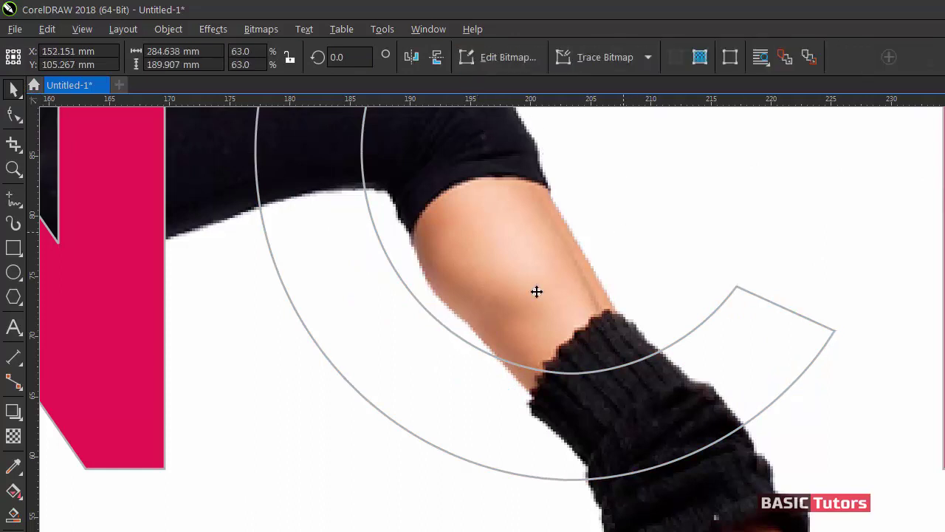
Step: Close the C's lower arc piece into a filled shape with Extend Curve to Close
left_click(442, 323)
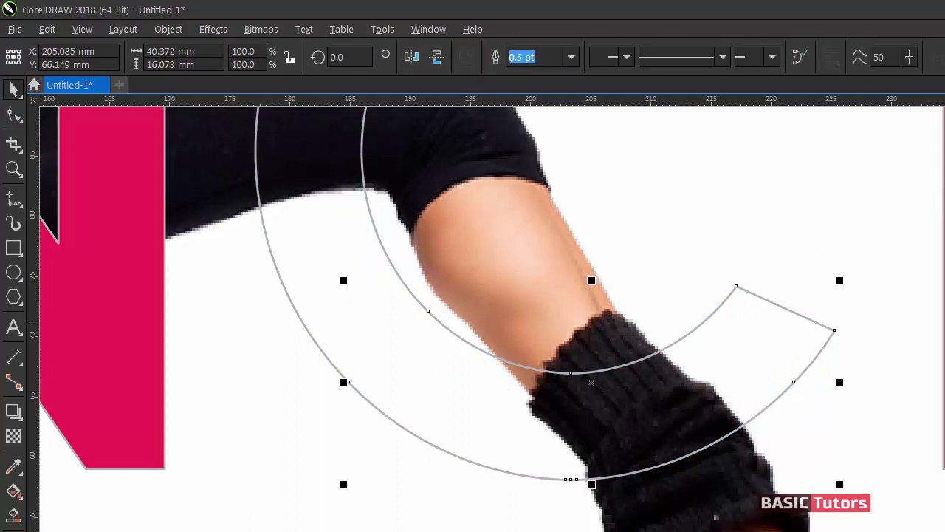
key("F10")
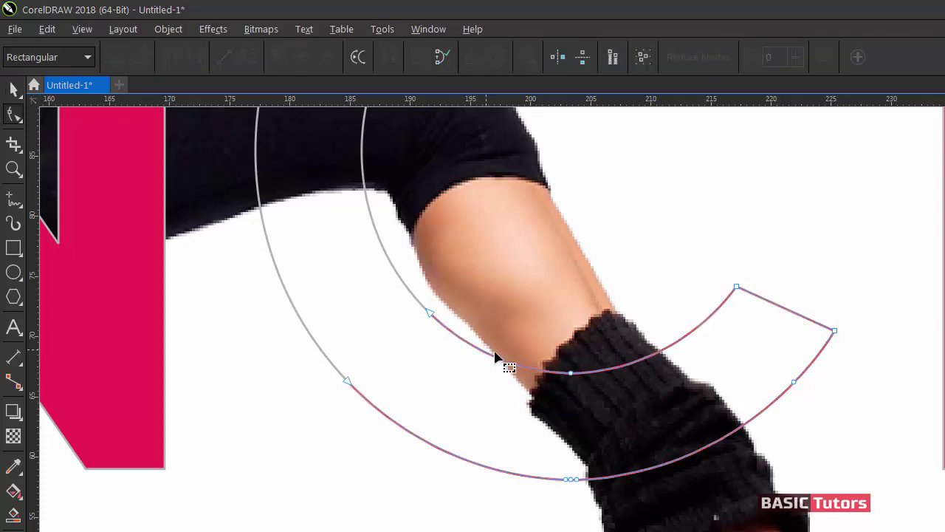
left_click_drag(250, 295, 453, 407)
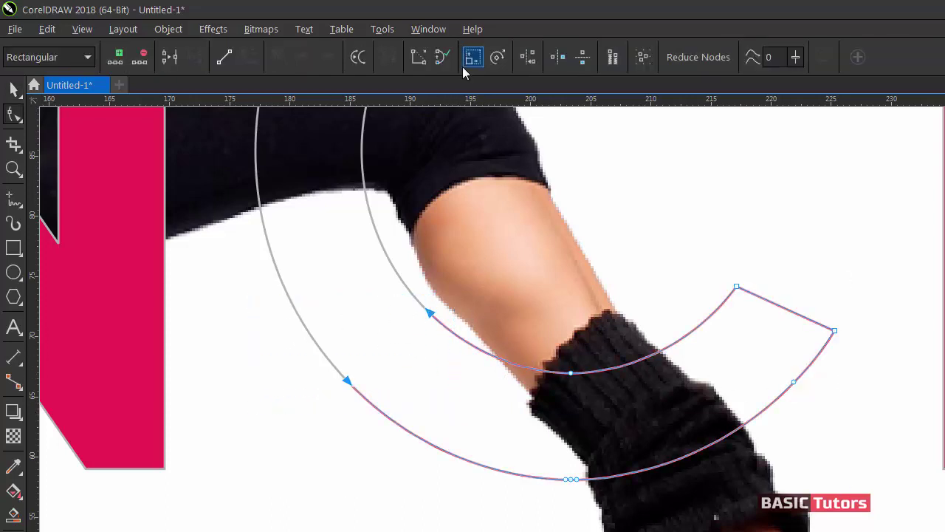
left_click(419, 57)
key("space")
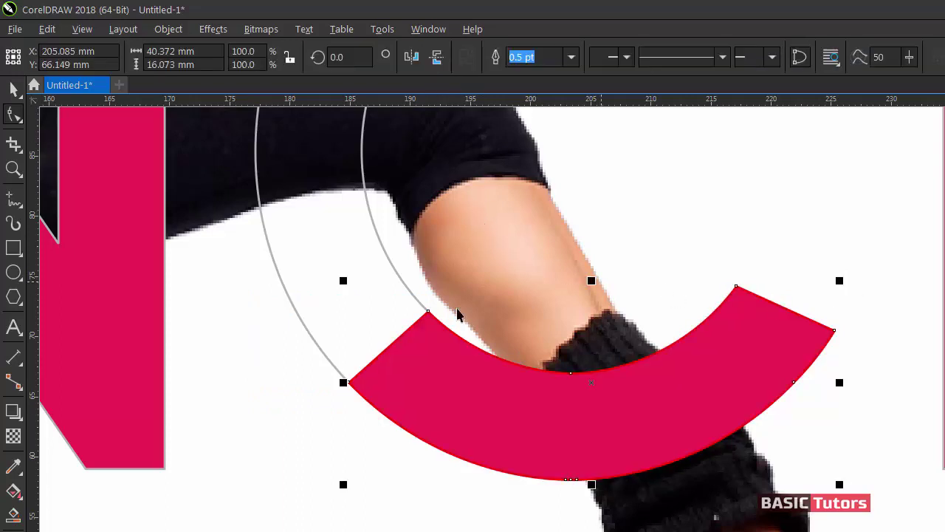
Step: Close the C's upper arc into a filled pink shape as well
left_click(387, 256)
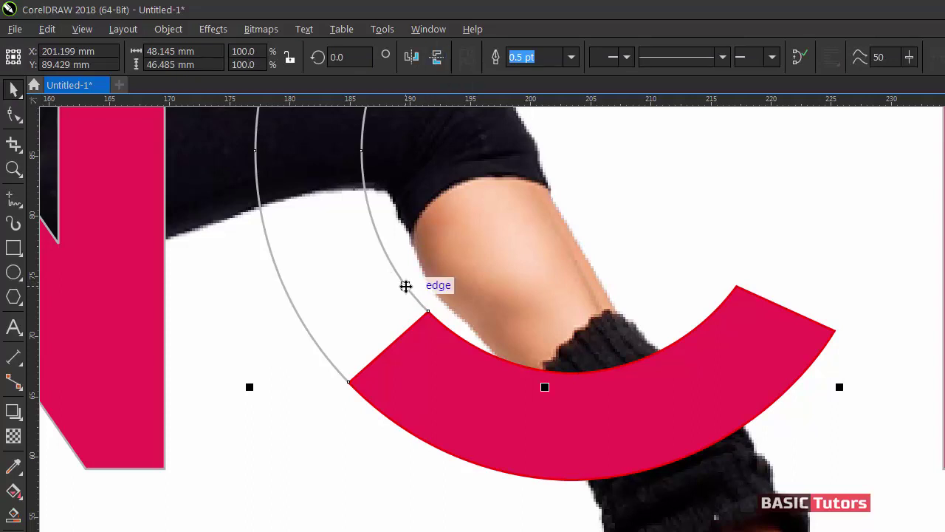
key("space")
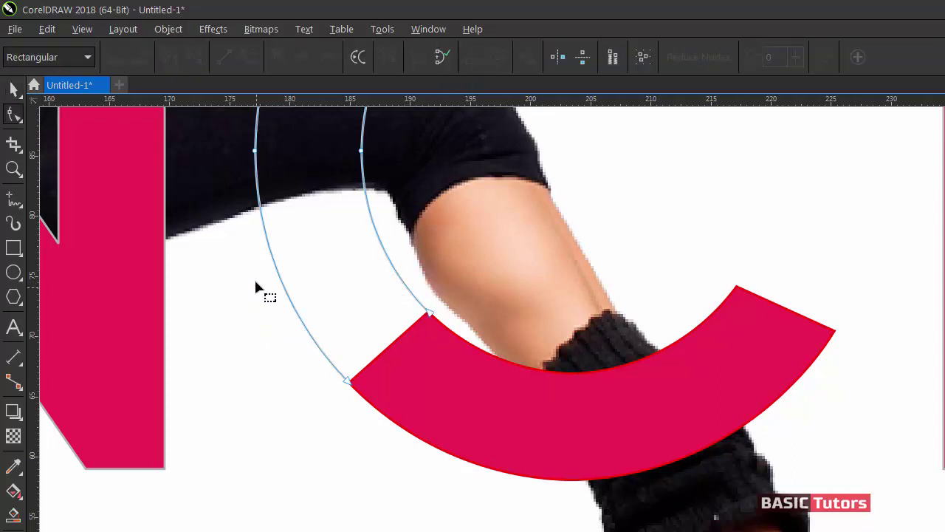
left_click_drag(256, 283, 523, 418)
left_click(418, 58)
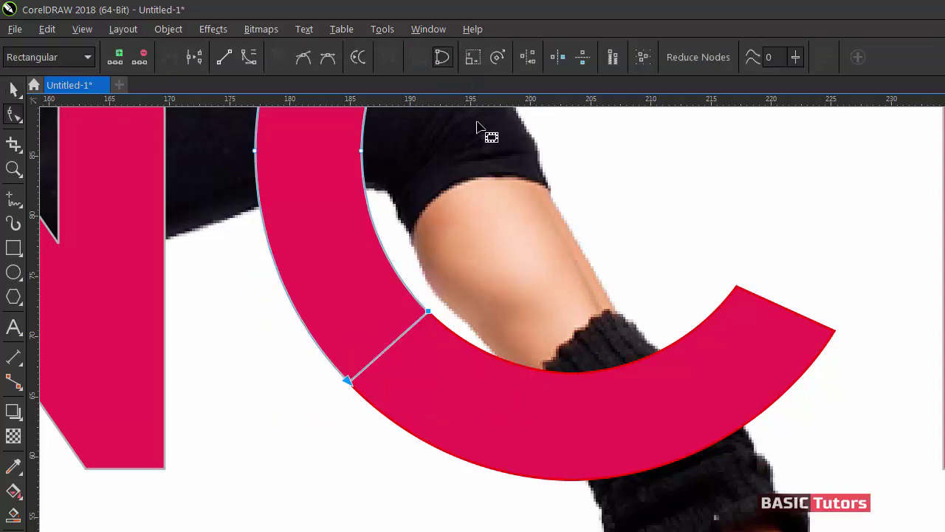
key("space")
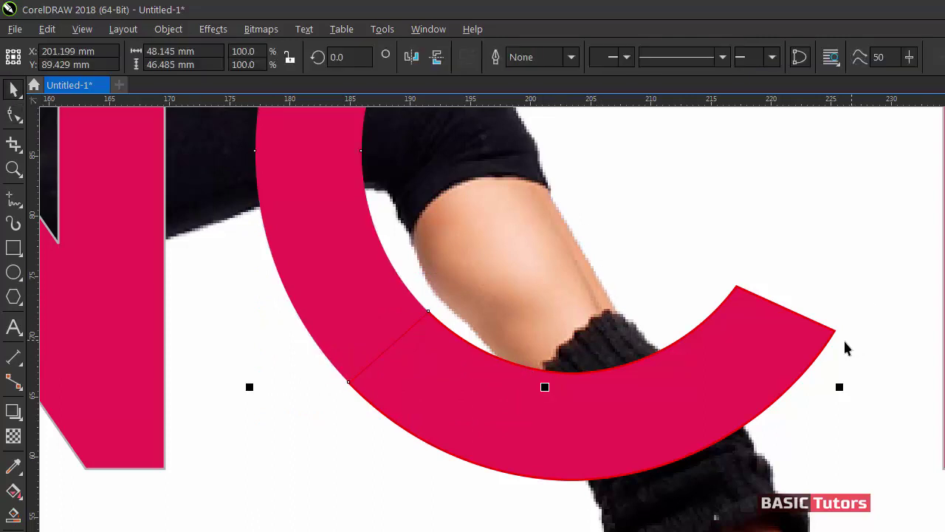
left_click(847, 331)
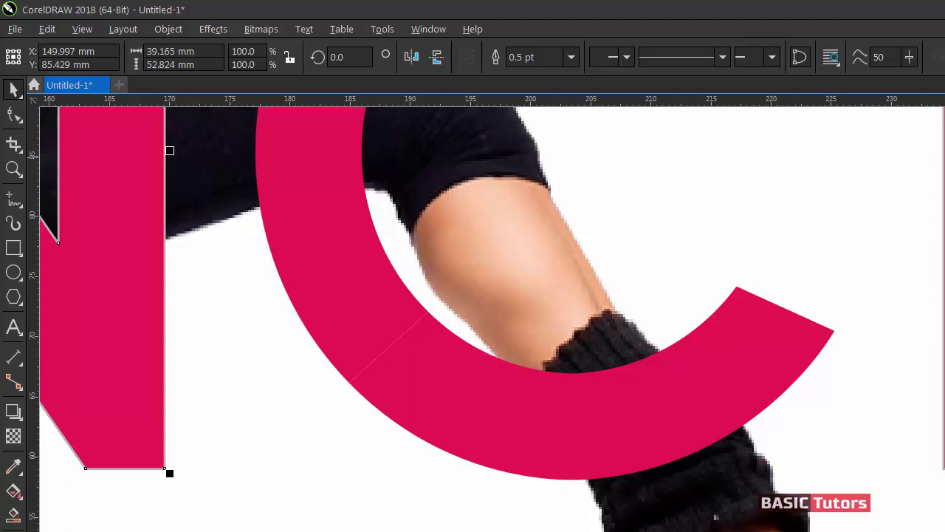
Step: Move the C's bottom stroke piece behind the dancer's leg
left_click(734, 274)
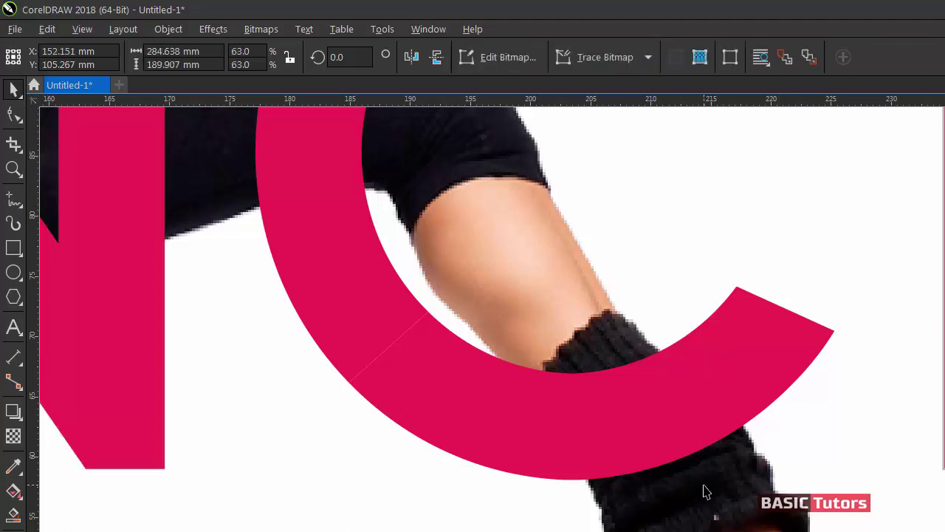
scroll(705, 492, "down", 2)
scroll(705, 492, "down", 2)
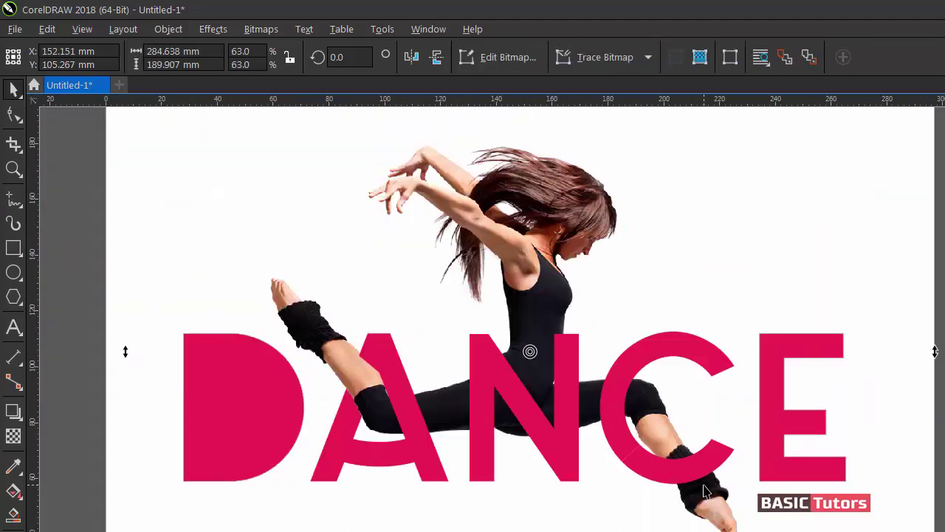
left_click(718, 511)
key("Escape")
left_click(639, 459)
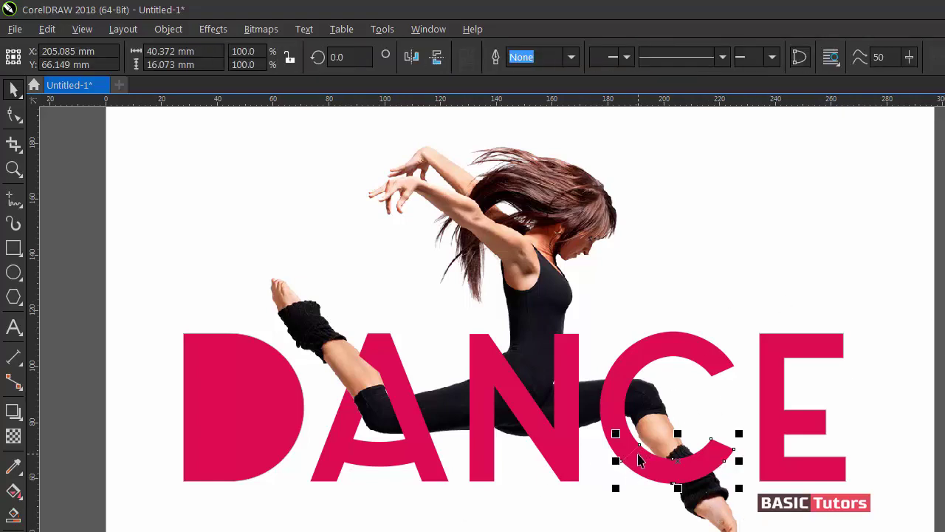
key("shift+Page_Up")
key("Escape")
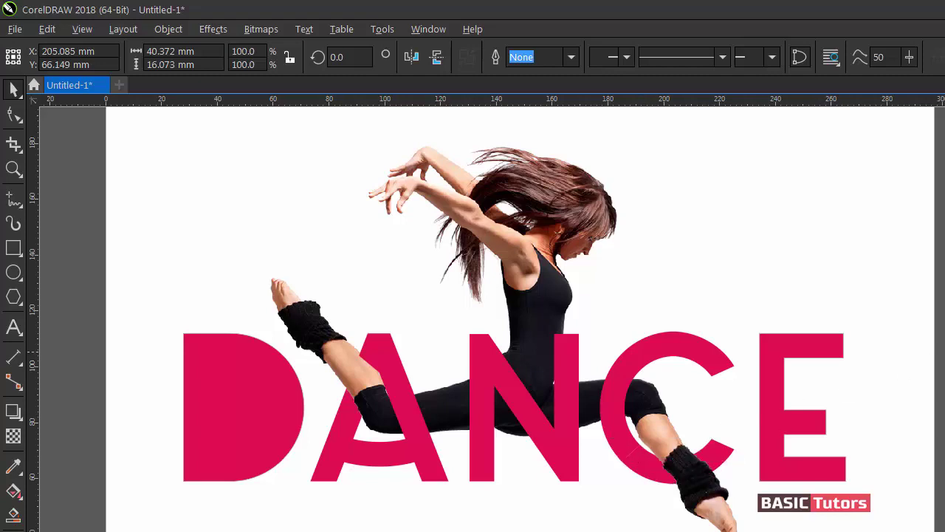
key("Escape")
Step: Combine the D with its inner counter to restore the hole
left_click(262, 415)
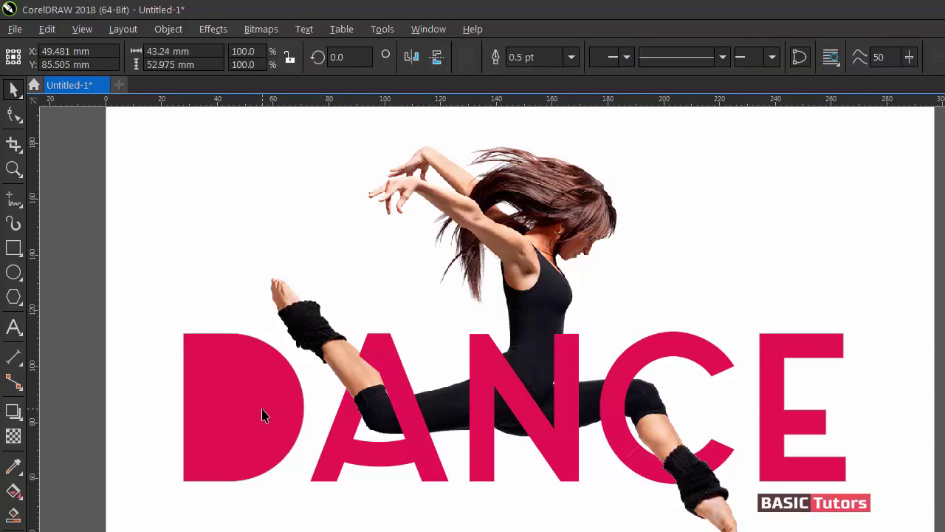
left_click_drag(83, 300, 307, 521)
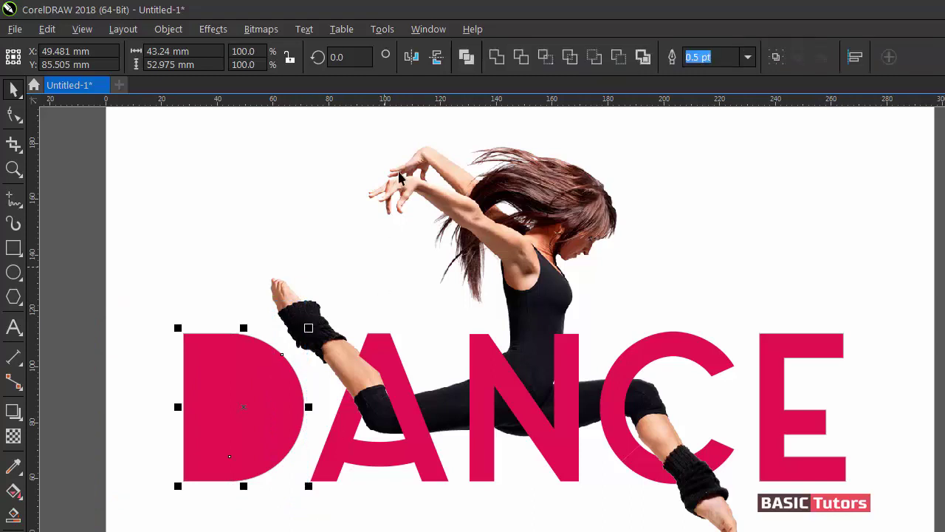
left_click(467, 57)
Step: Nudge the dancer photo to X 151.622 mm, Y 103.944 mm over the DANCE letters
left_click(44, 277)
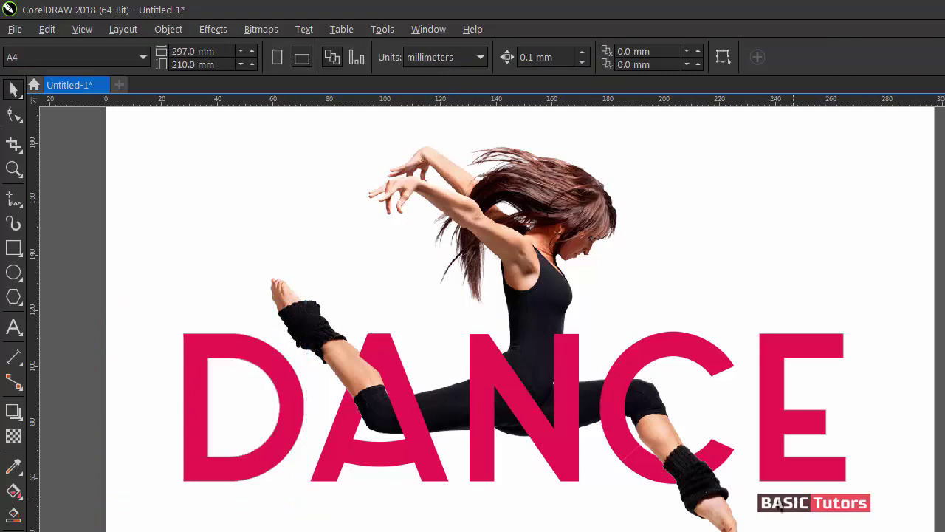
scroll(480, 318, "down", 1)
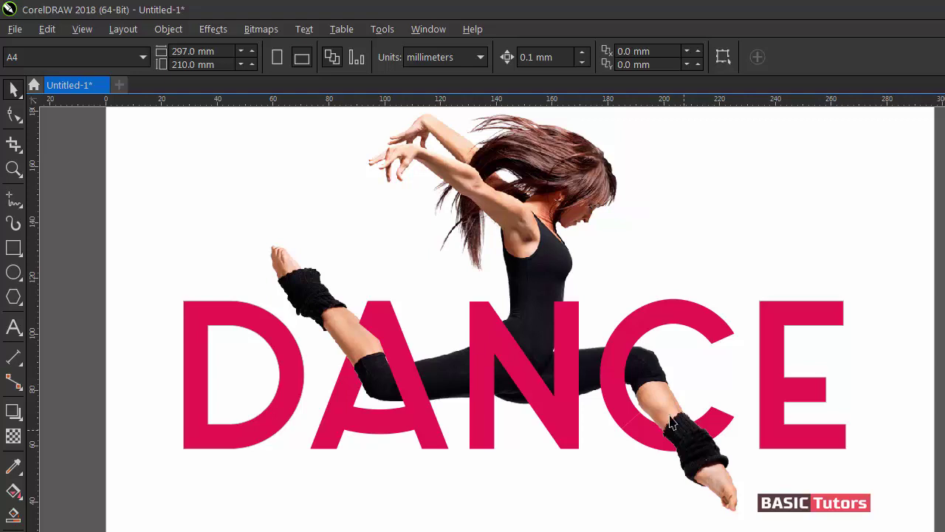
left_click(656, 381)
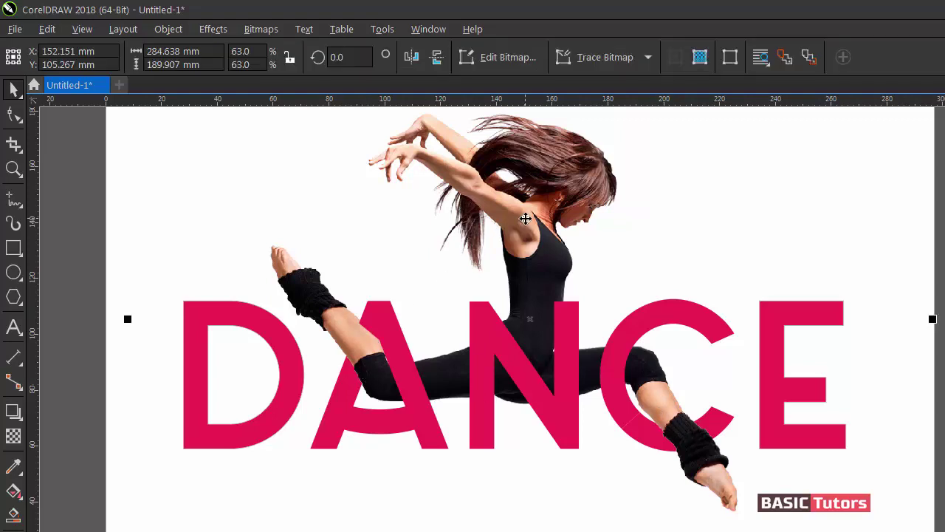
left_click_drag(524, 218, 519, 221)
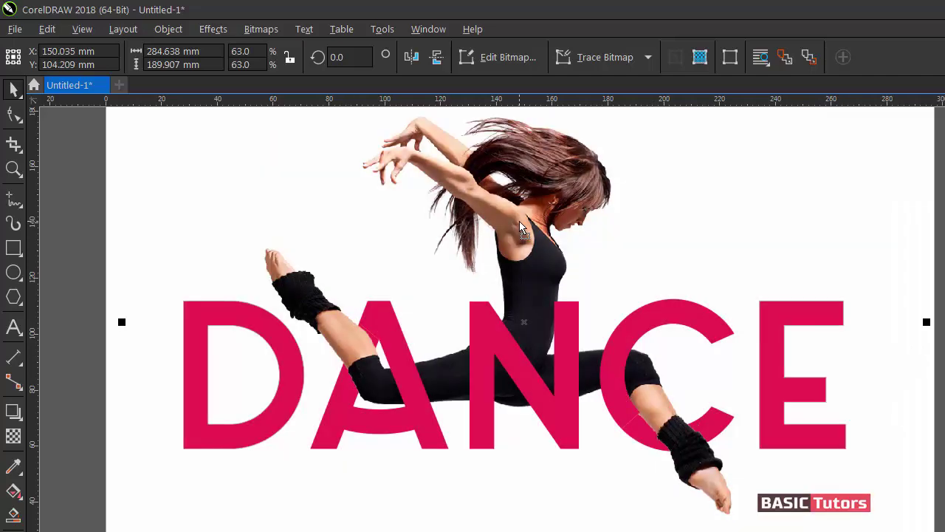
left_click_drag(519, 221, 524, 222)
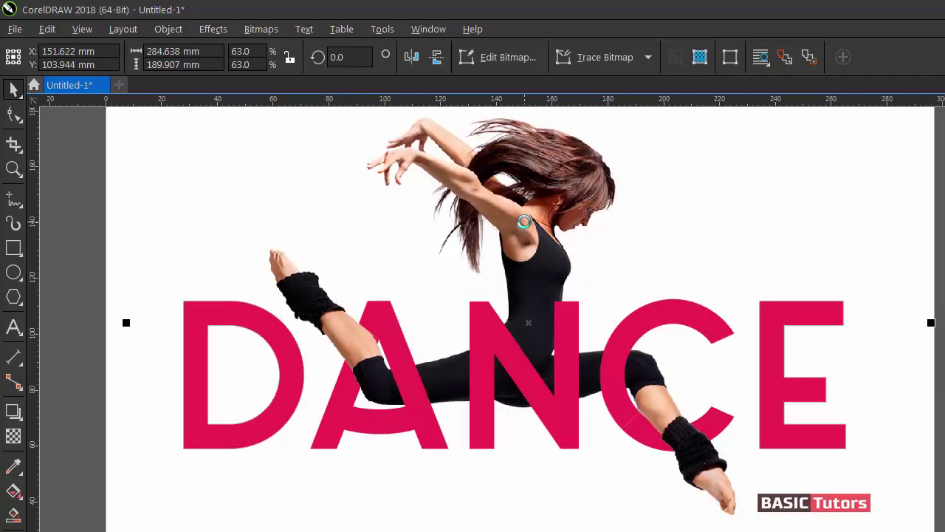
key("Escape")
Step: Zoom out to review the finished DANCE design on the full page
scroll(851, 334, "down", 2)
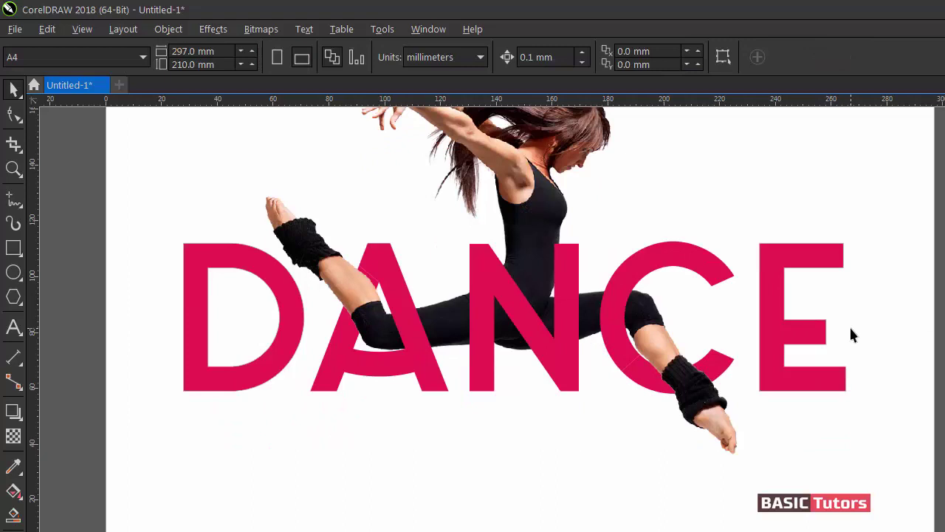
scroll(851, 334, "down", 2)
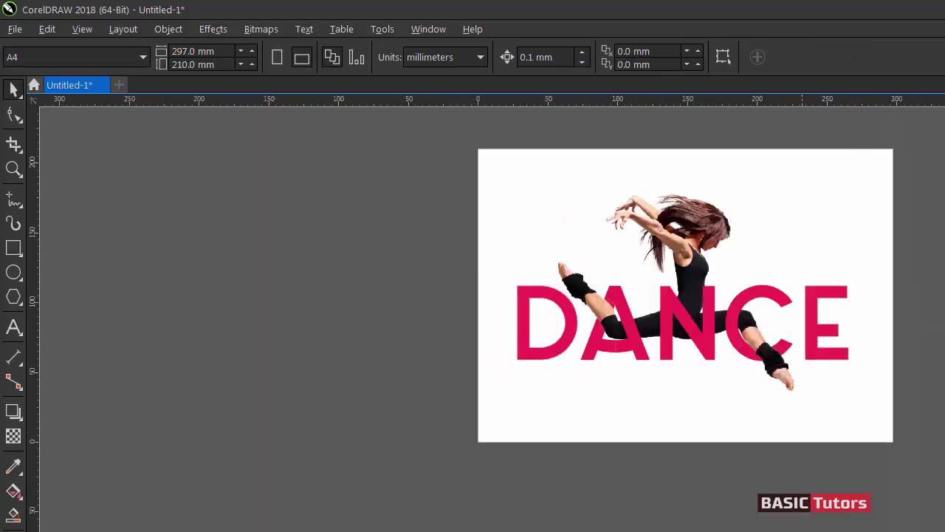
scroll(521, 295, "right", 5)
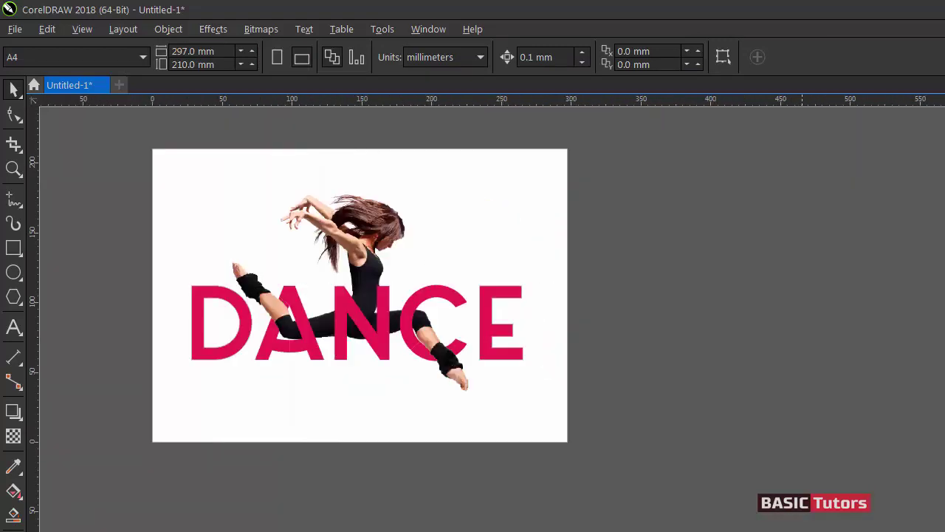